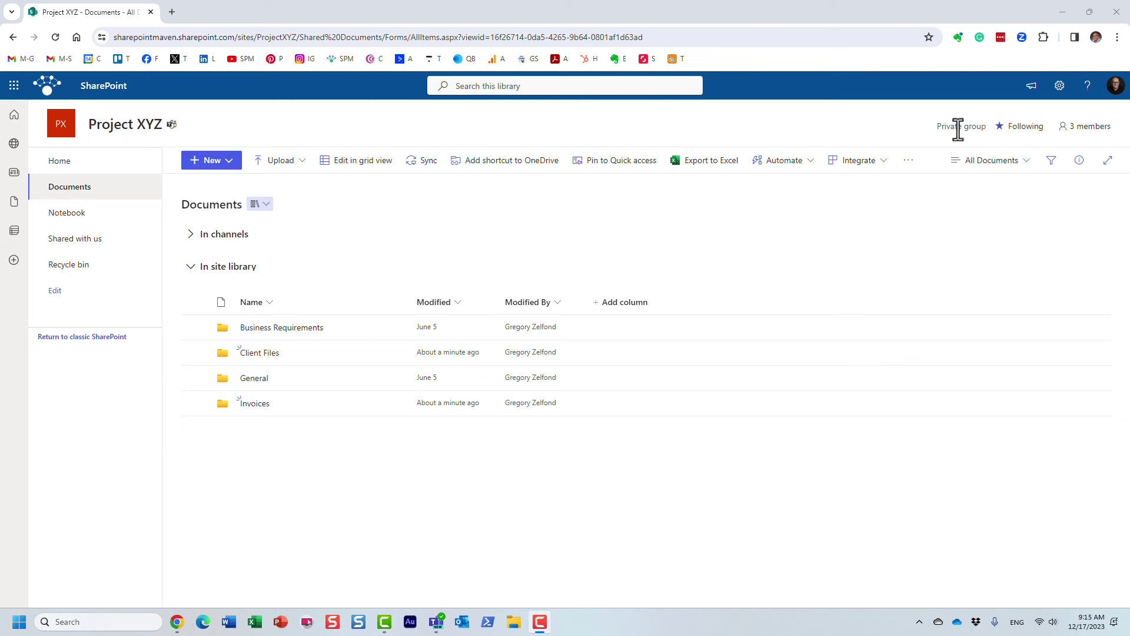
# Review the Project XYZ site's group membership list and close it.
pyautogui.click(1094, 129)
pyautogui.click(1094, 128)
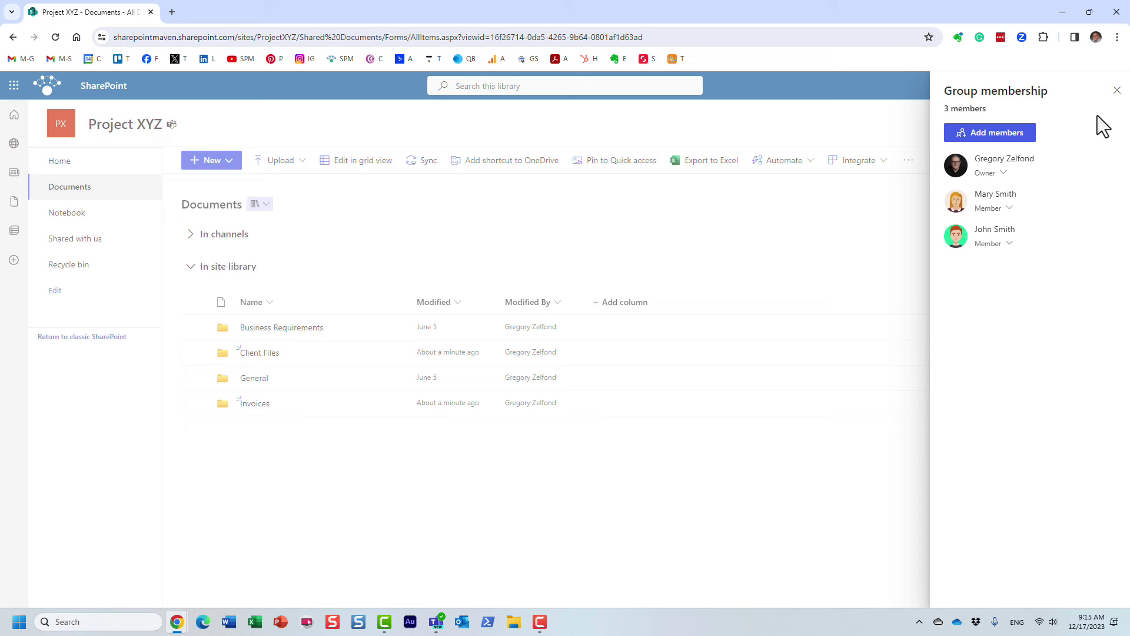
pyautogui.click(1114, 93)
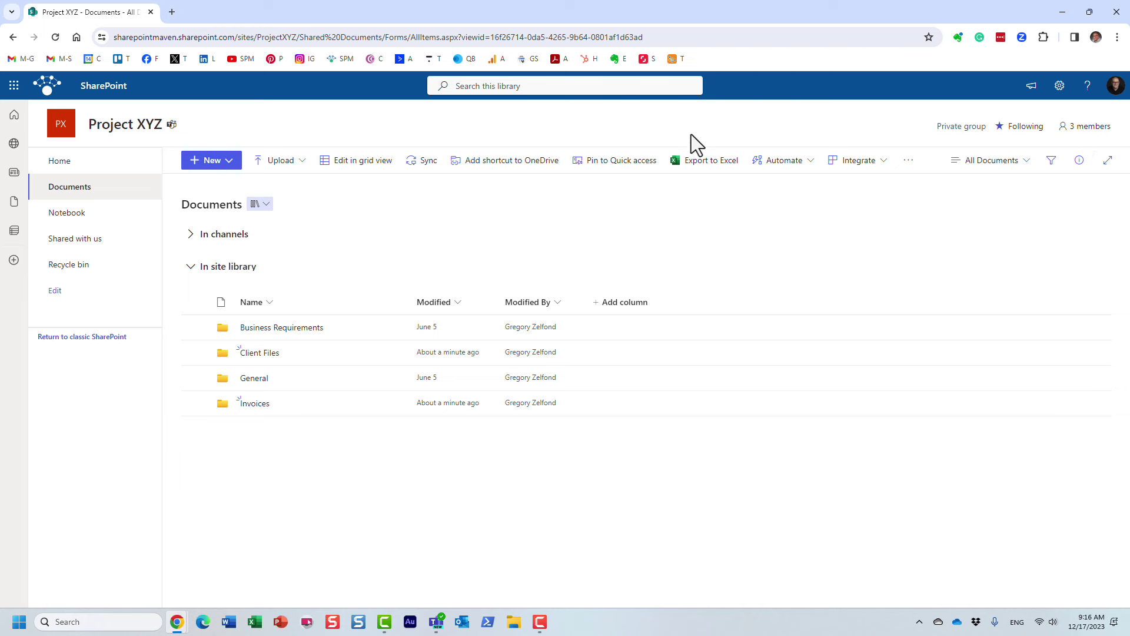
# Open the site permissions and expand the site owners, site members and site visitors groups.
pyautogui.click(1058, 89)
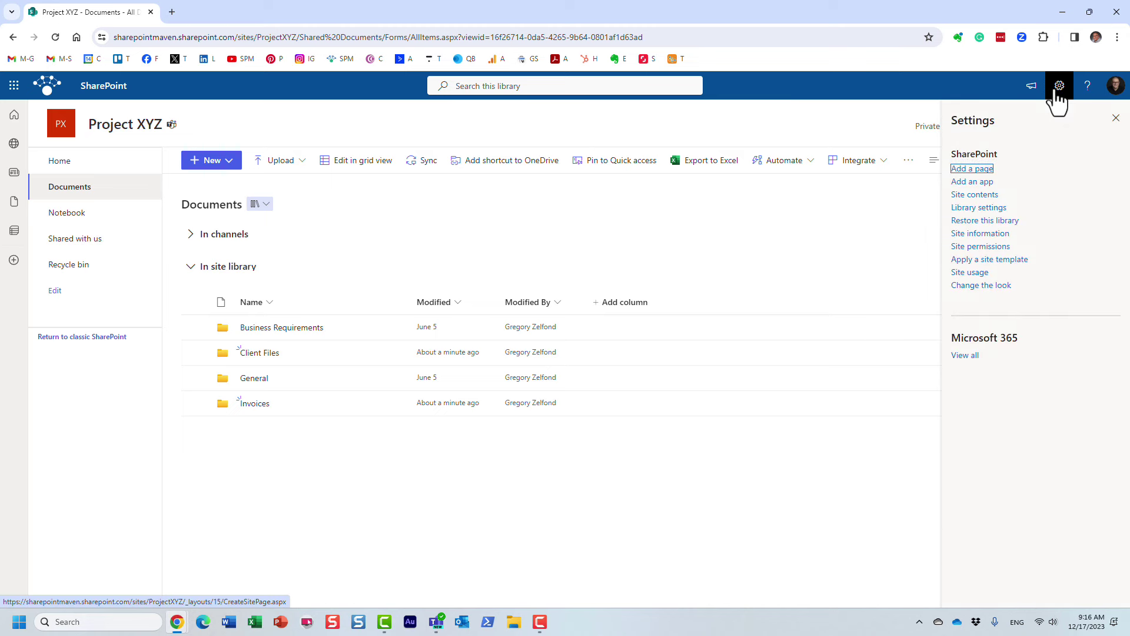
pyautogui.click(1004, 247)
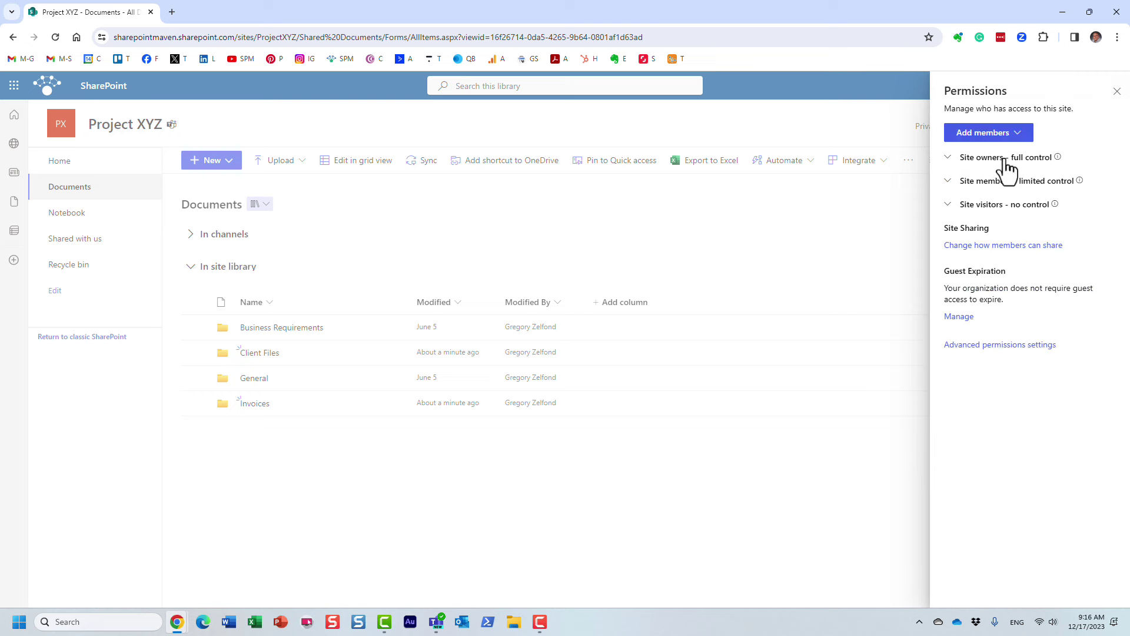
pyautogui.click(1004, 159)
pyautogui.click(1013, 210)
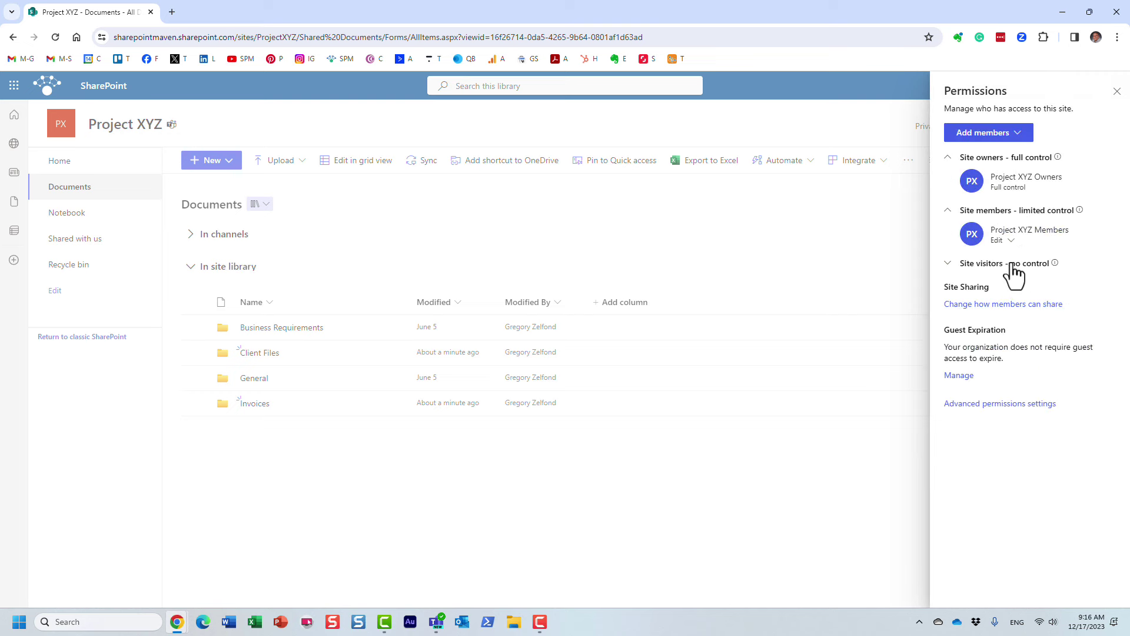
pyautogui.click(1013, 264)
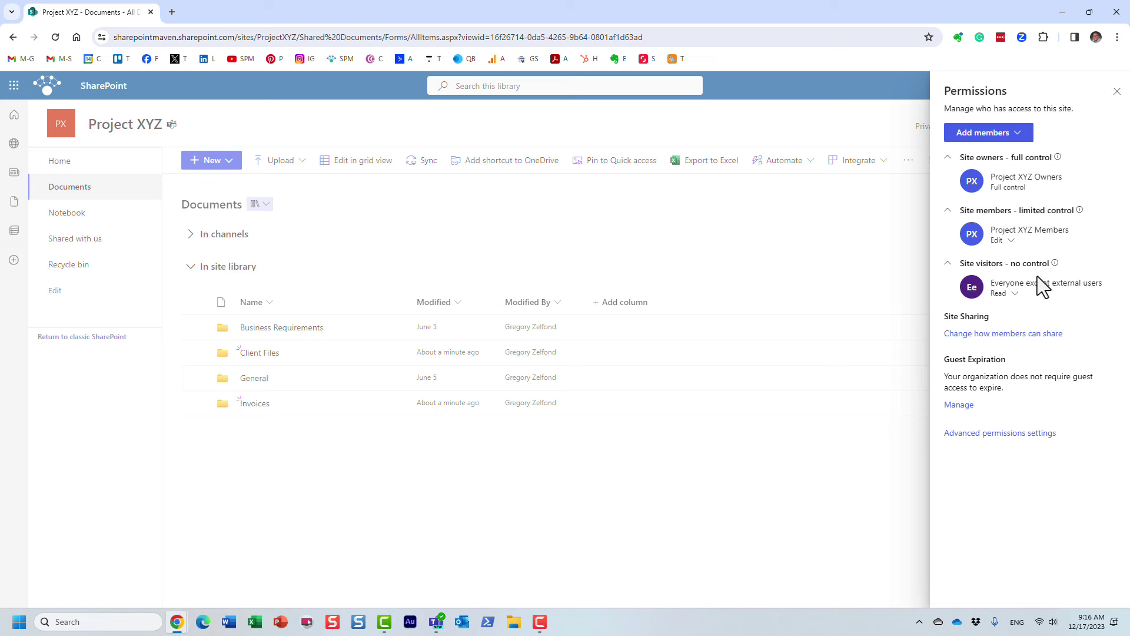
# Check the choices for adding members to the site and view the Project XYZ Members group's details.
pyautogui.click(1020, 135)
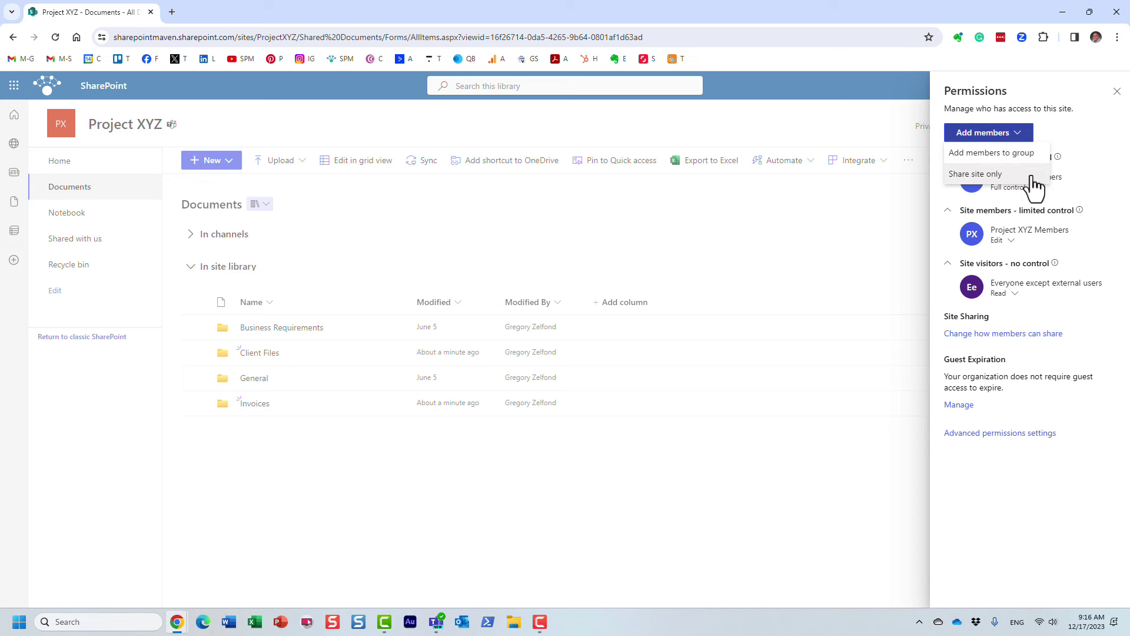
pyautogui.click(1088, 133)
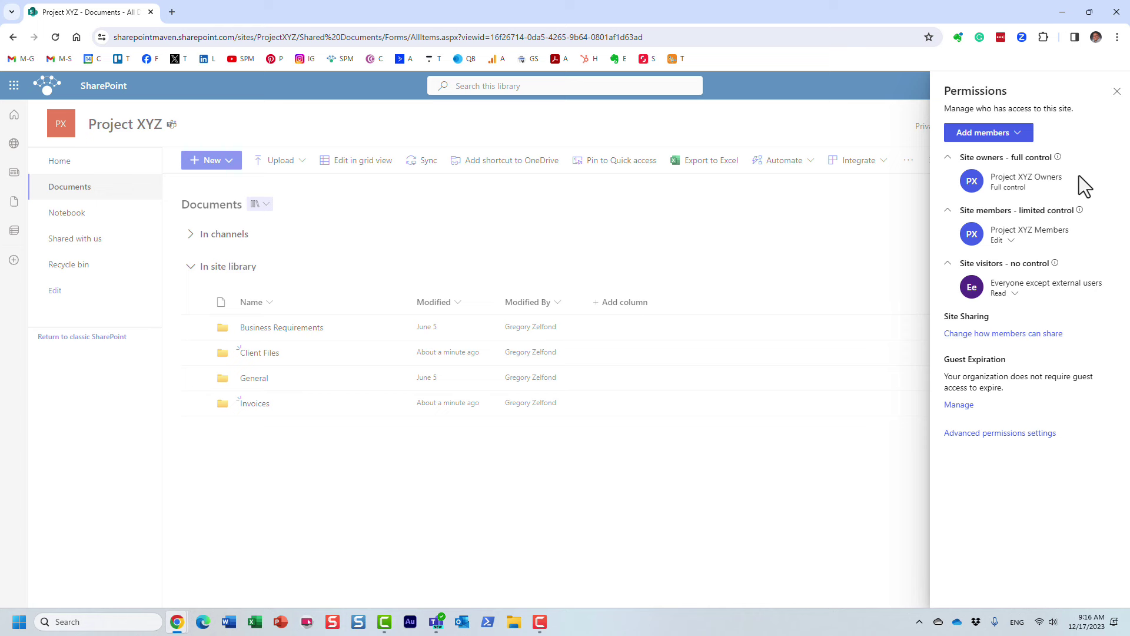
pyautogui.moveTo(1051, 239)
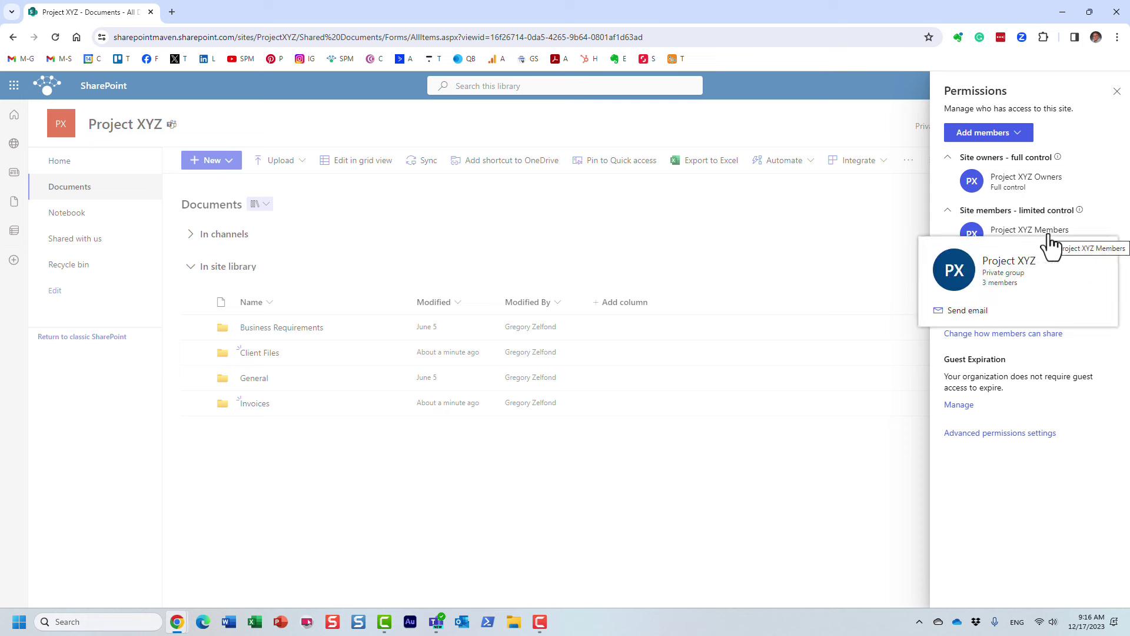
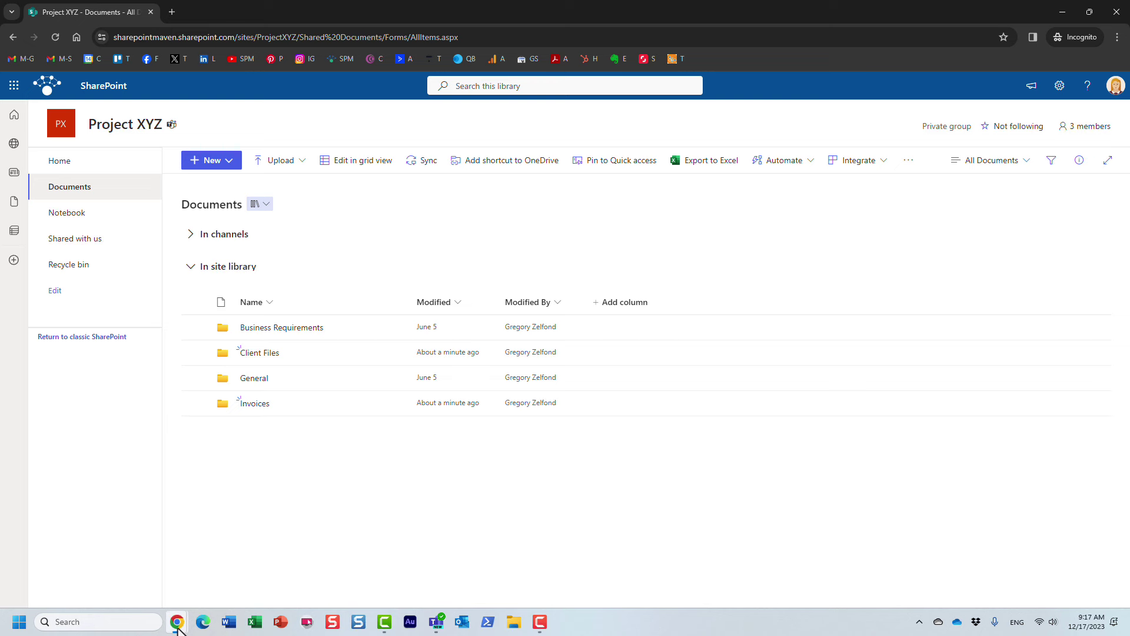
# Switch to the site owner's browser window, view the actions available for Test Doc 1 in the Invoices folder, and return to Documents.
pyautogui.moveTo(178, 622)
pyautogui.click(142, 581)
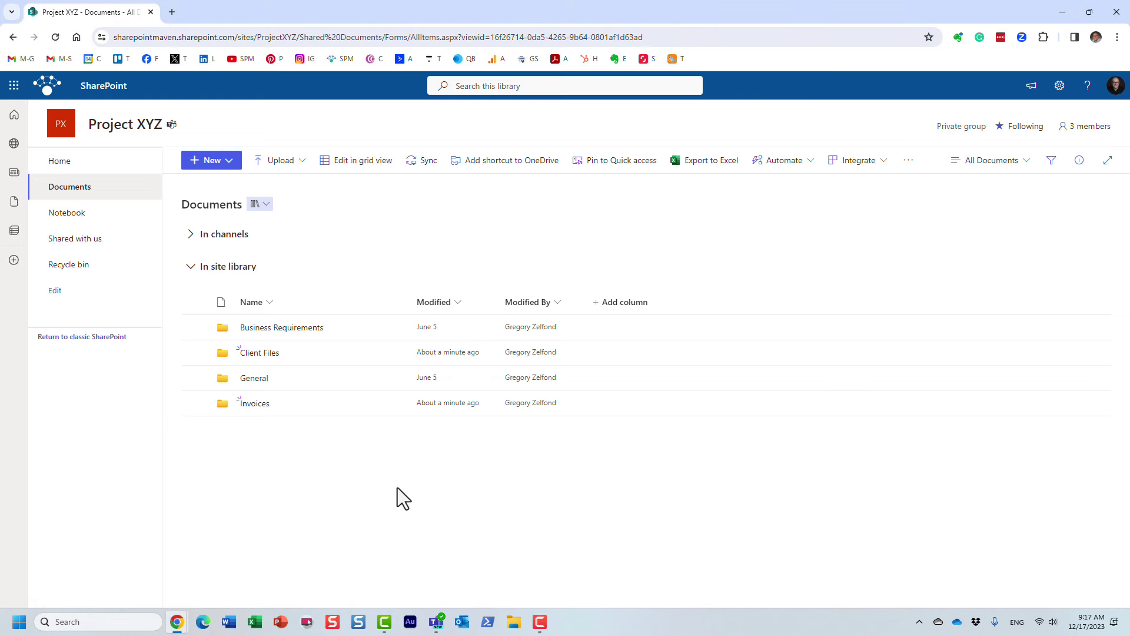
pyautogui.click(259, 405)
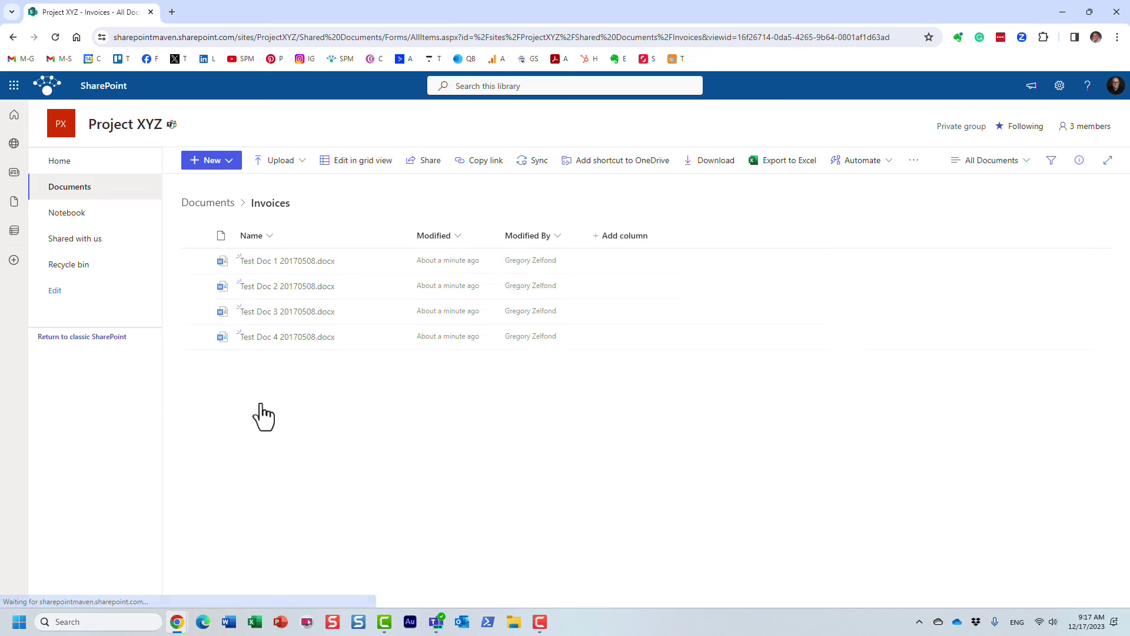
pyautogui.rightClick(289, 265)
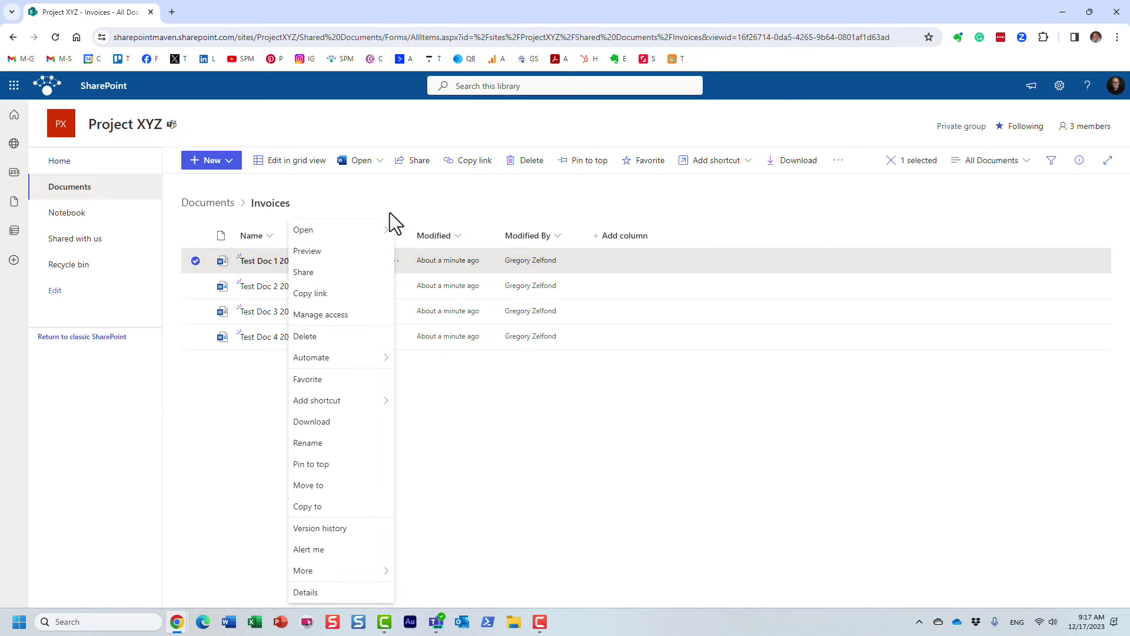
pyautogui.click(206, 203)
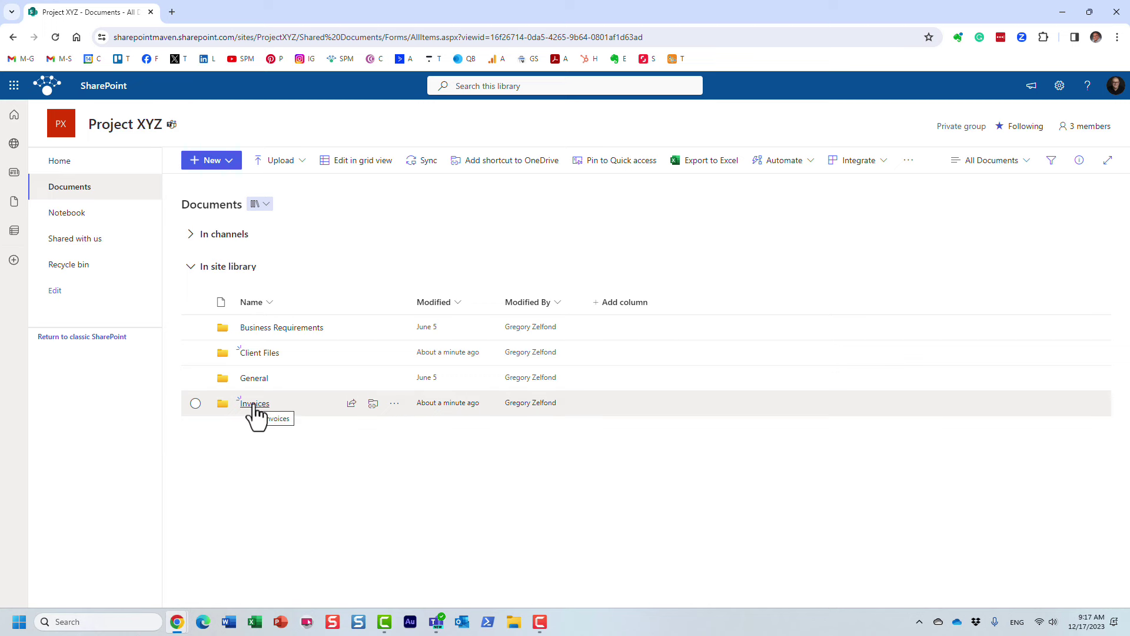
# View the actions available for the Invoices folder and review the site's group membership again.
pyautogui.rightClick(255, 412)
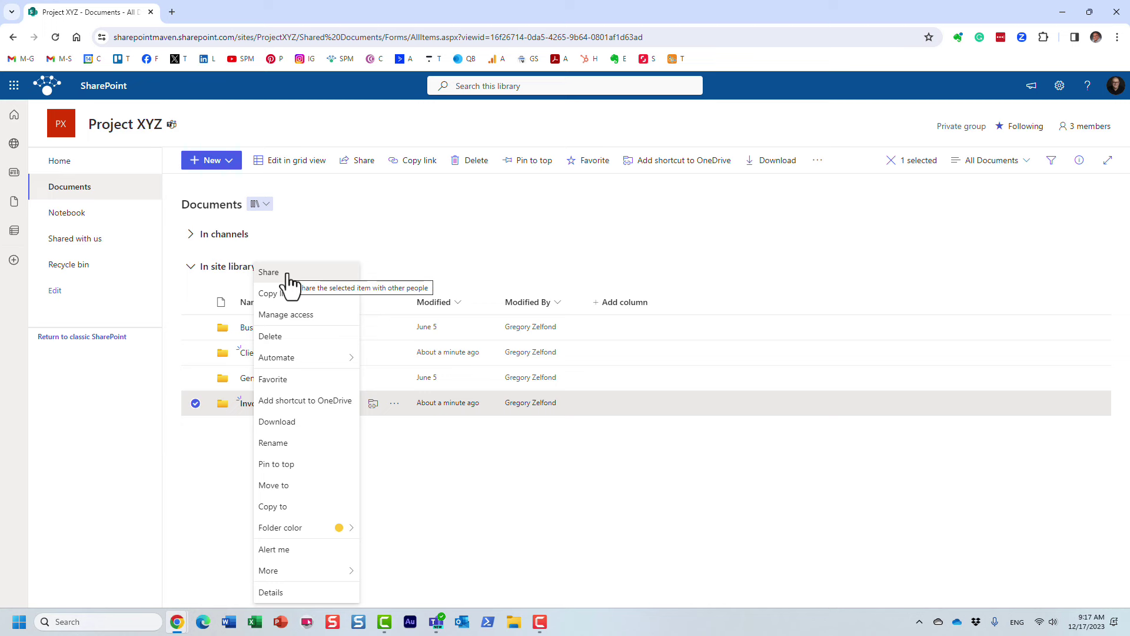
pyautogui.click(1096, 129)
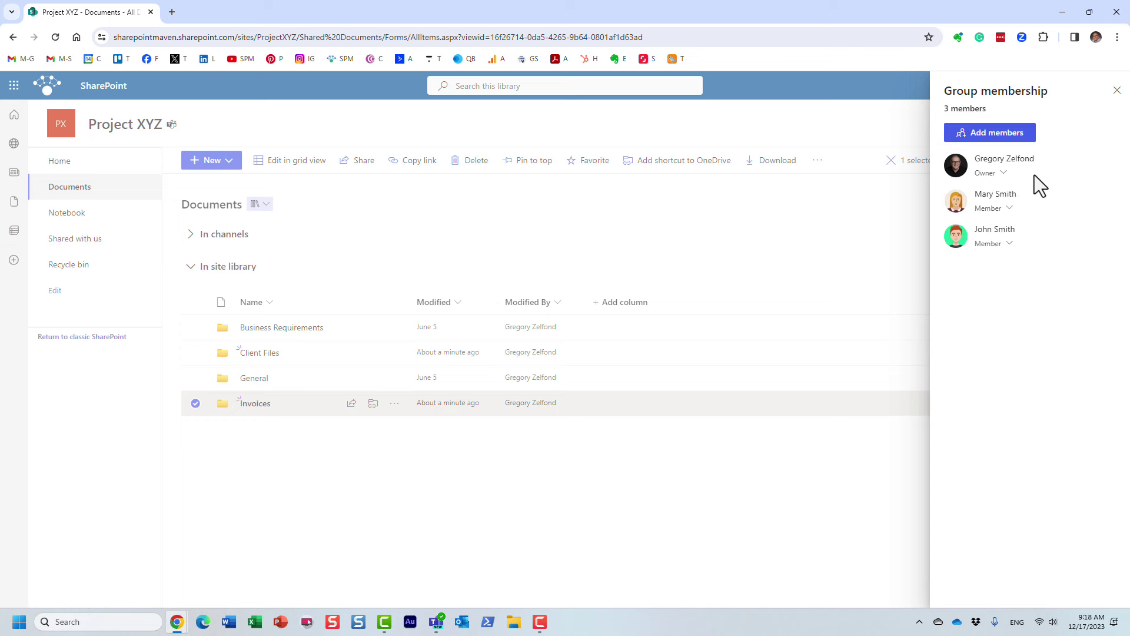
pyautogui.click(1117, 90)
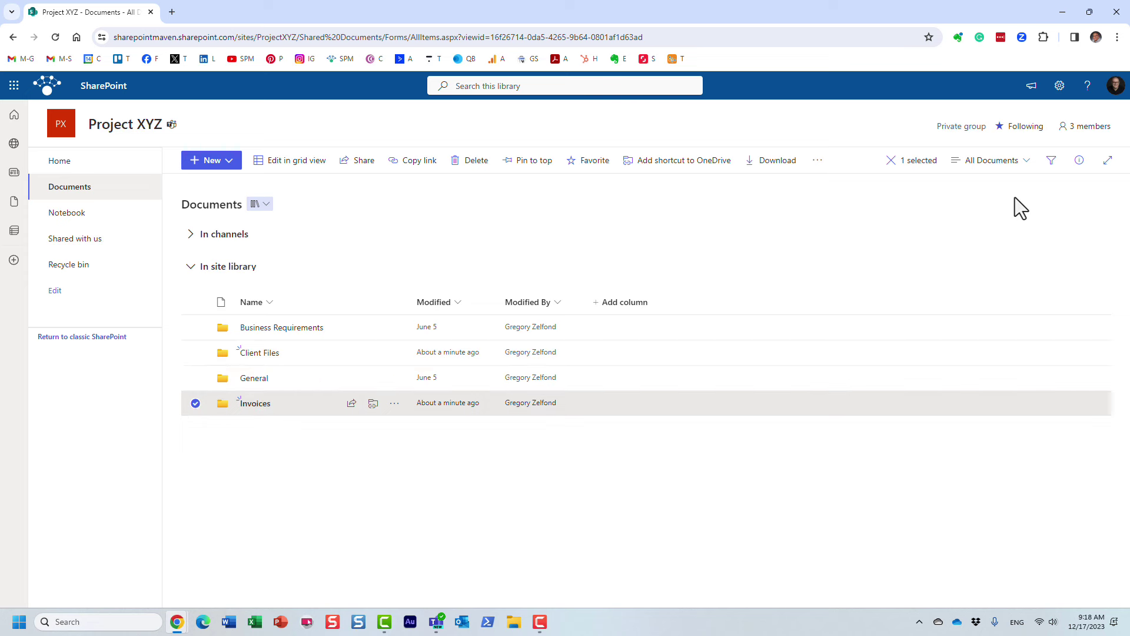
# Manage access to the Invoices folder and remove the Project XYZ Visitors group's direct access.
pyautogui.rightClick(253, 407)
pyautogui.click(314, 316)
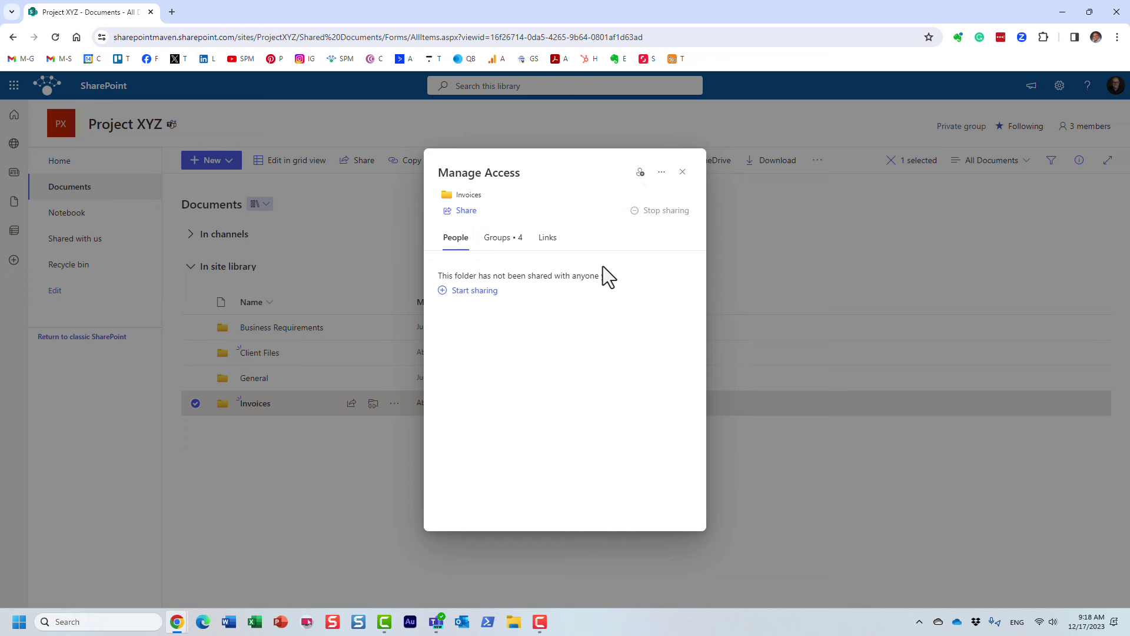
pyautogui.click(504, 241)
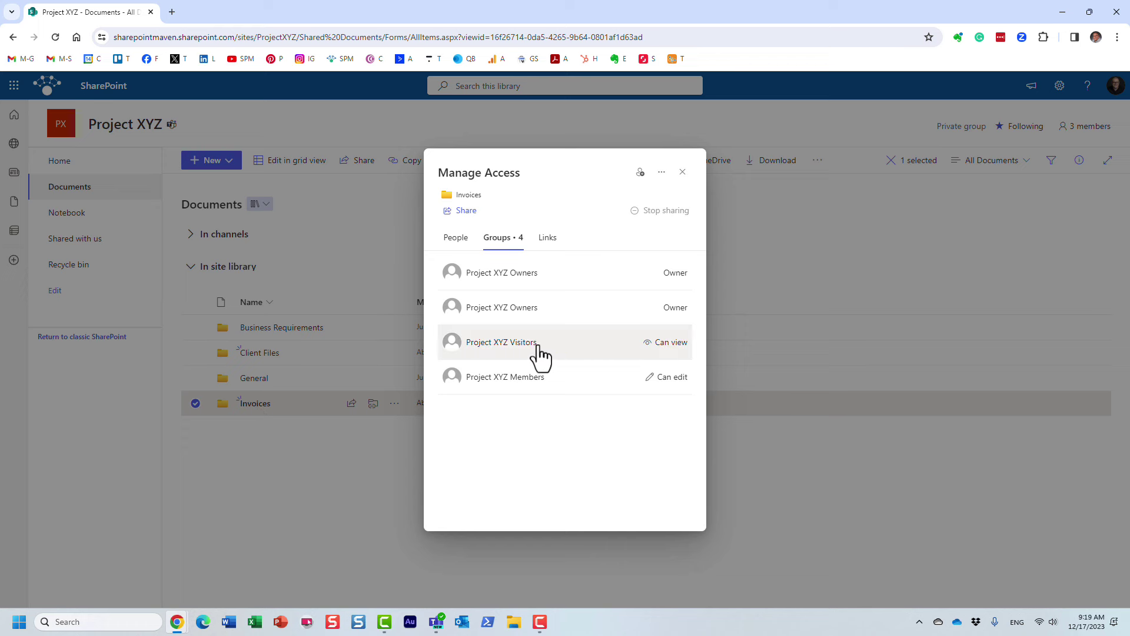
pyautogui.click(678, 349)
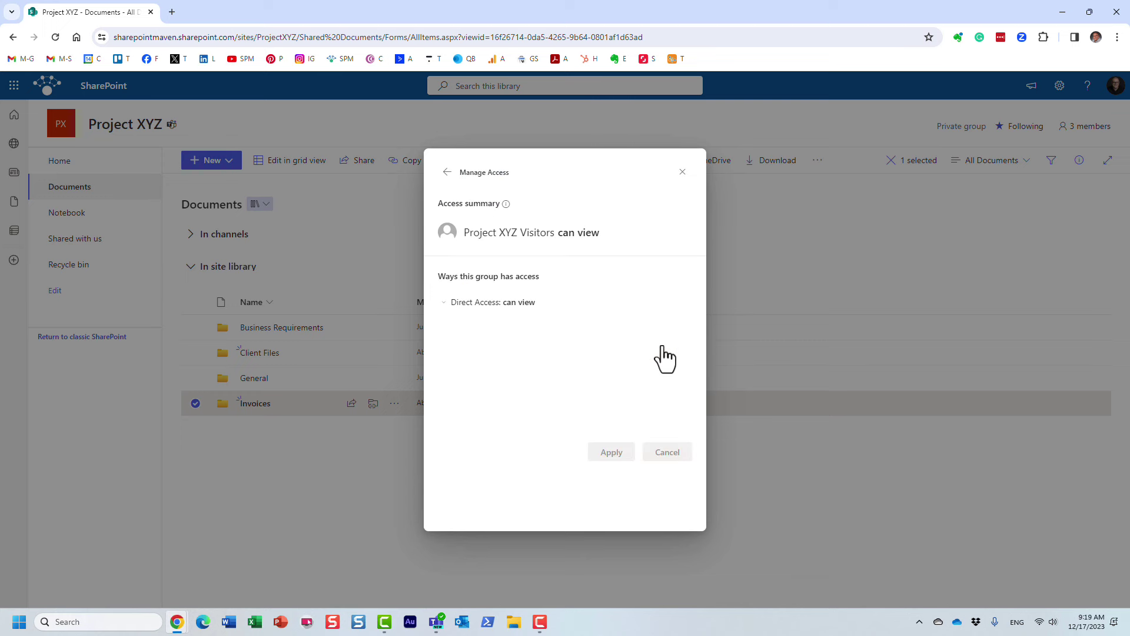
pyautogui.click(516, 318)
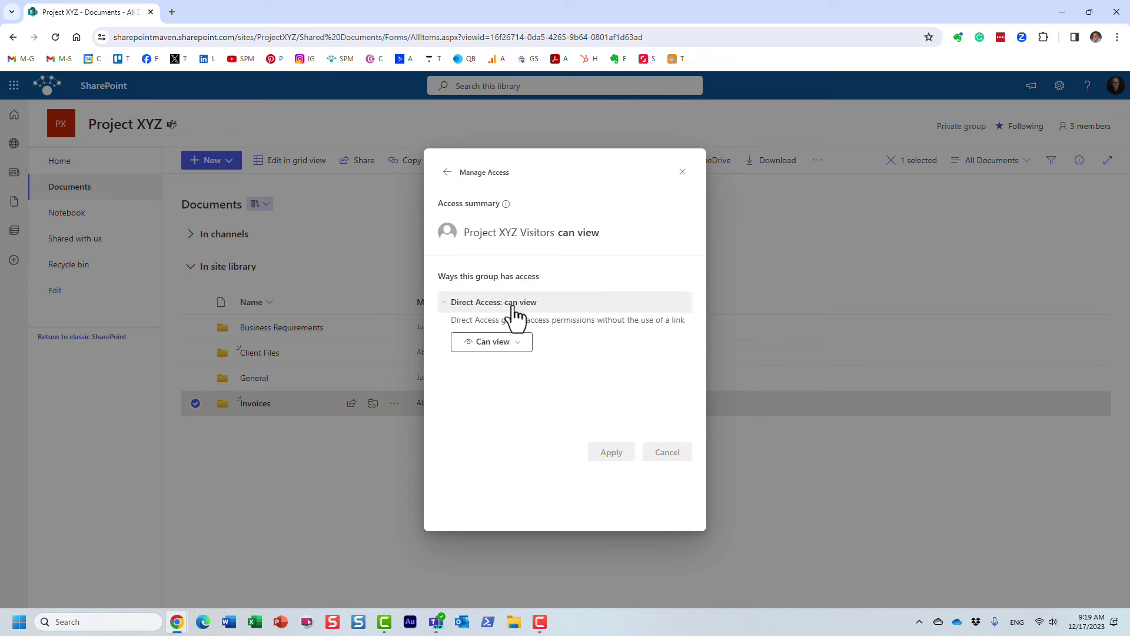
pyautogui.click(517, 346)
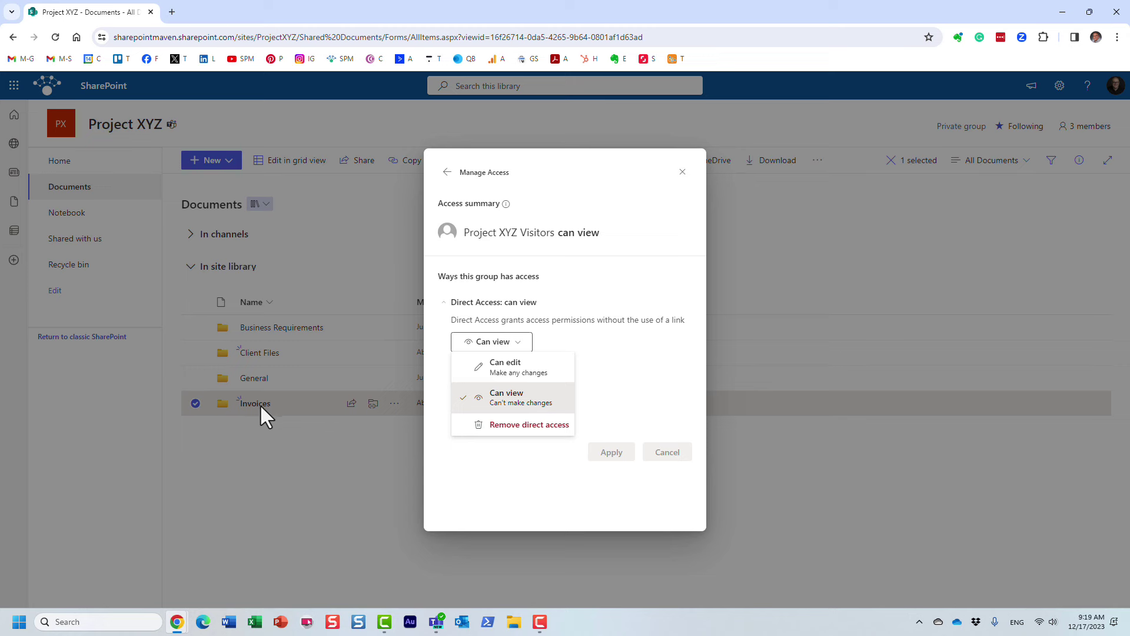
pyautogui.click(529, 431)
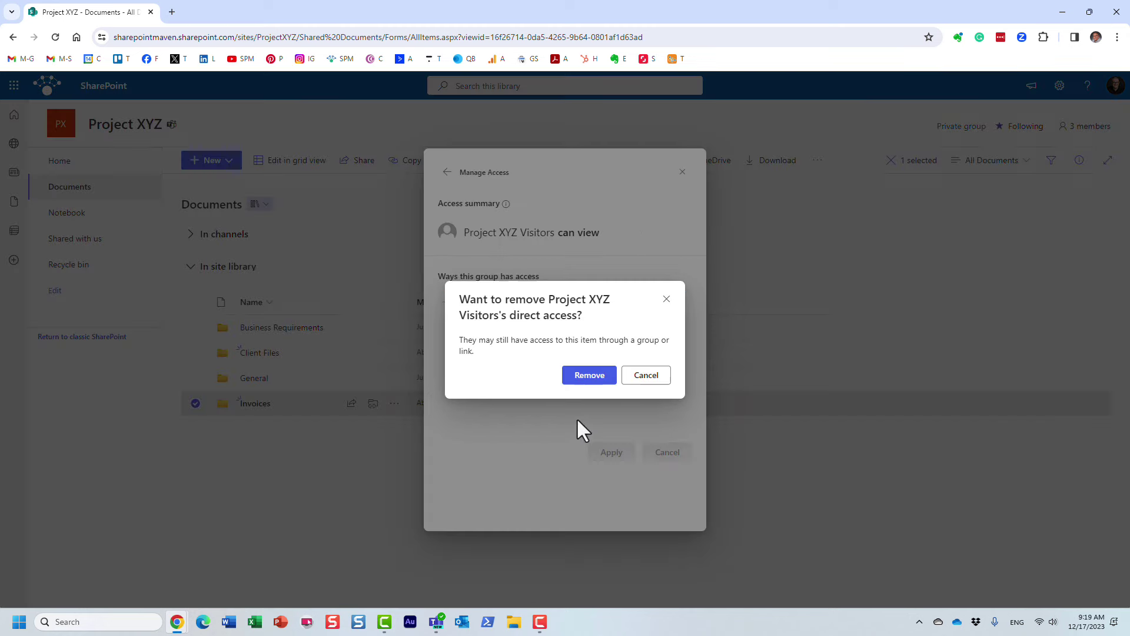
pyautogui.click(584, 379)
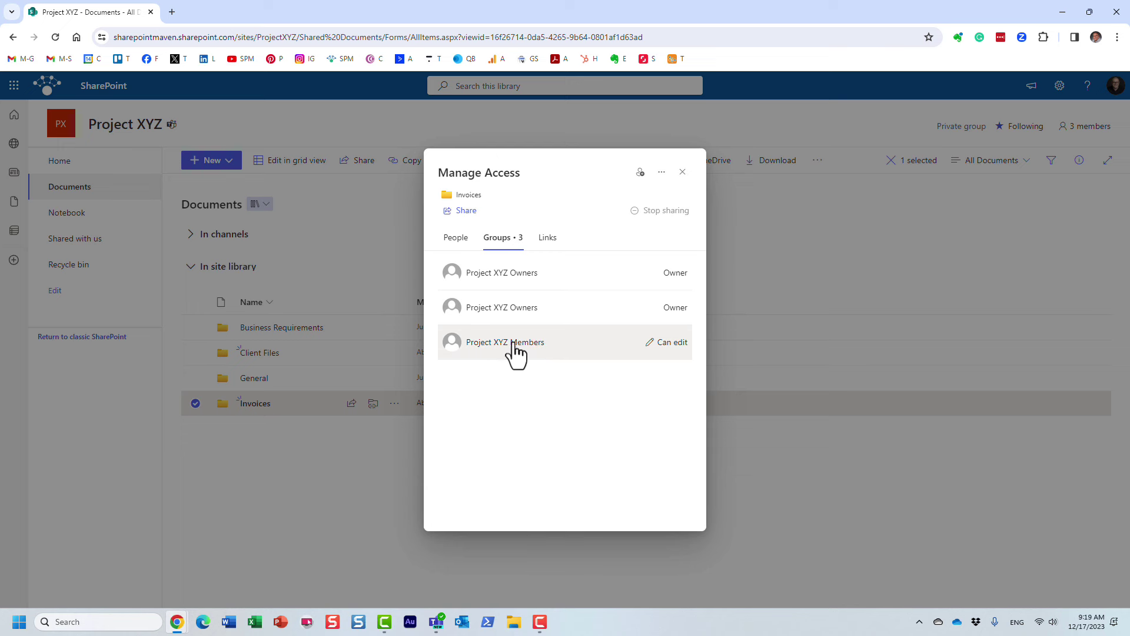
# Remove the Project XYZ Members group's direct access to the Invoices folder.
pyautogui.click(672, 343)
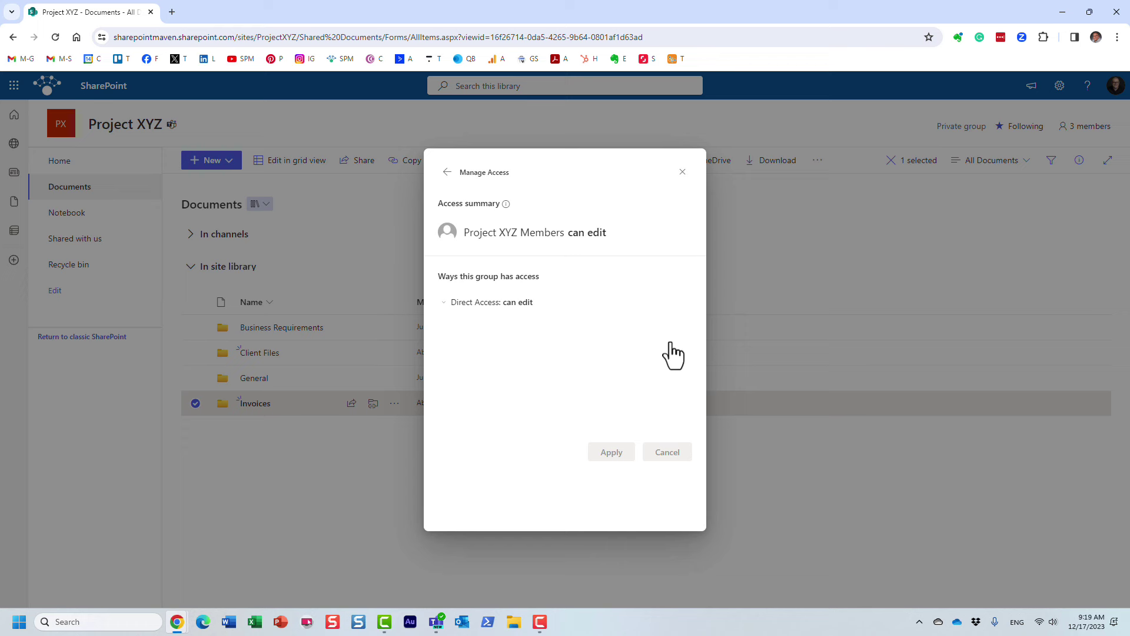
pyautogui.click(509, 302)
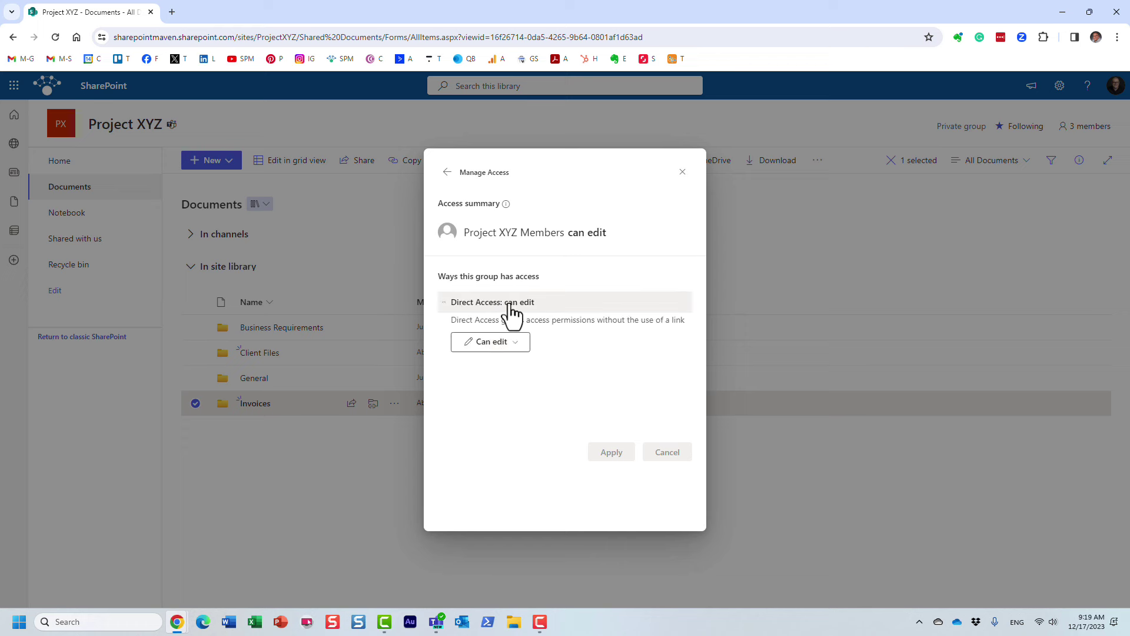
pyautogui.click(513, 344)
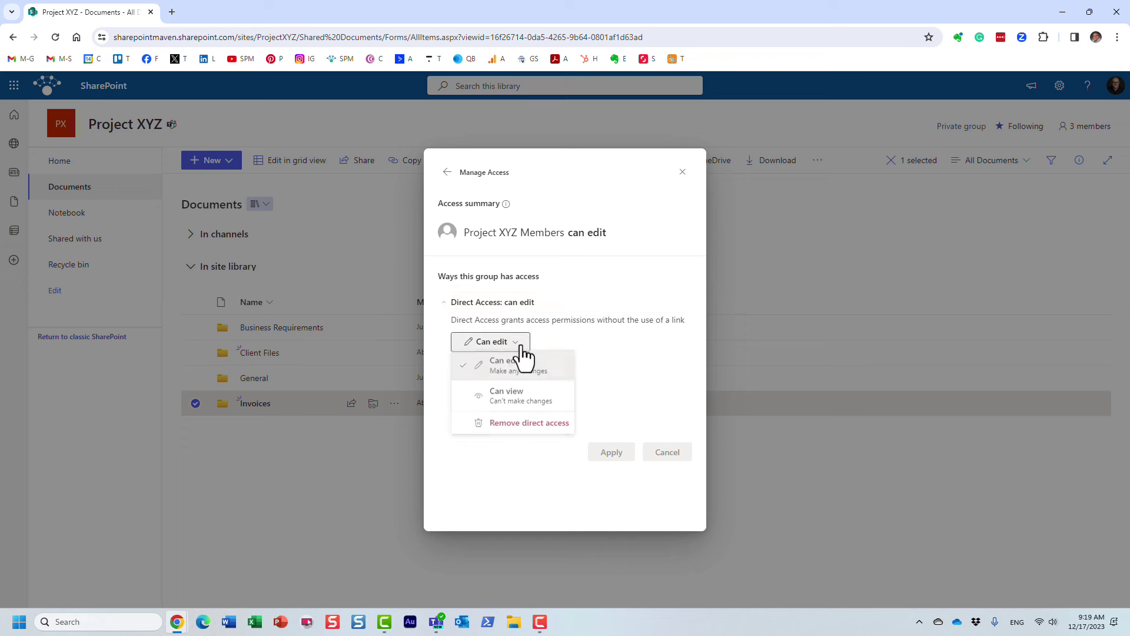
pyautogui.click(527, 425)
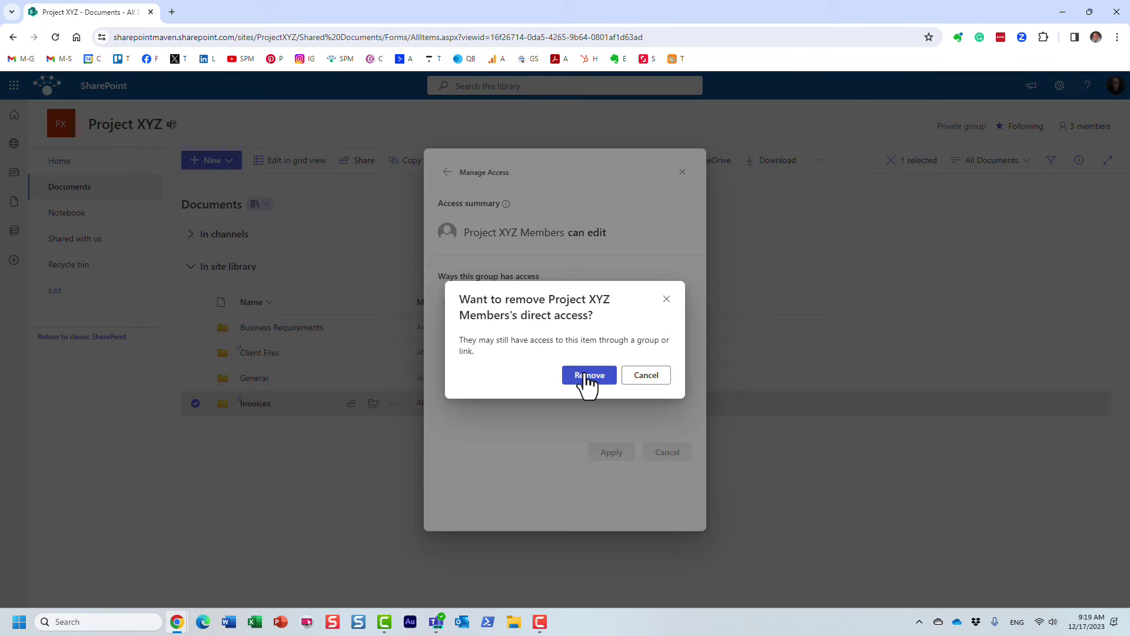
pyautogui.click(587, 375)
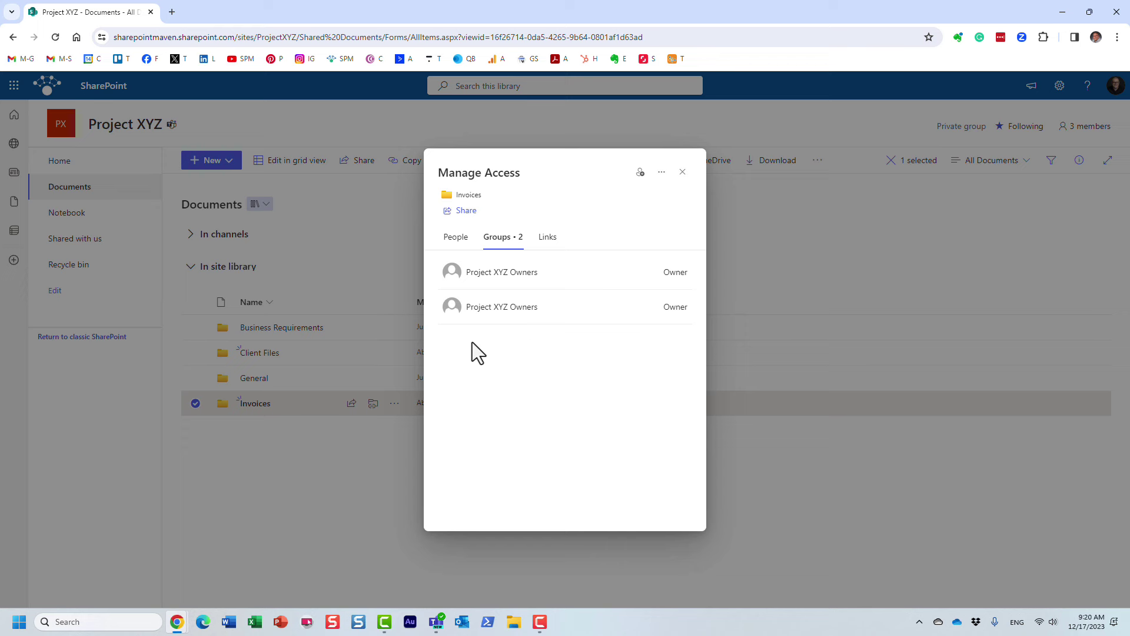
# Grant an individual site member Can edit access to the Invoices folder by entering the member's name, with Notify people turned off.
pyautogui.click(643, 182)
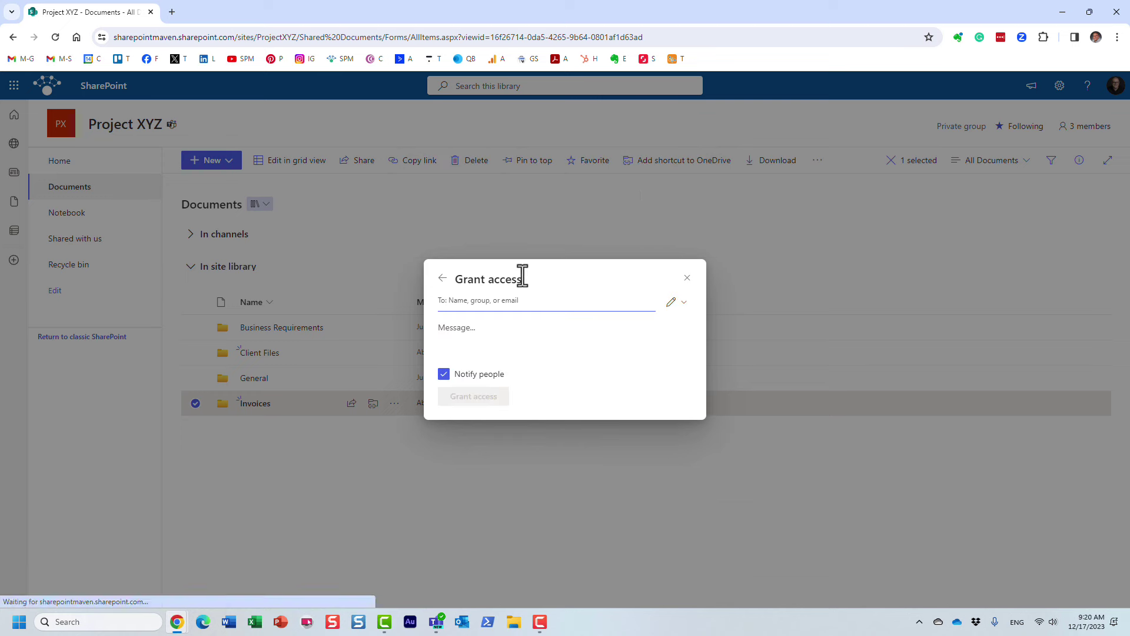
pyautogui.write('john')
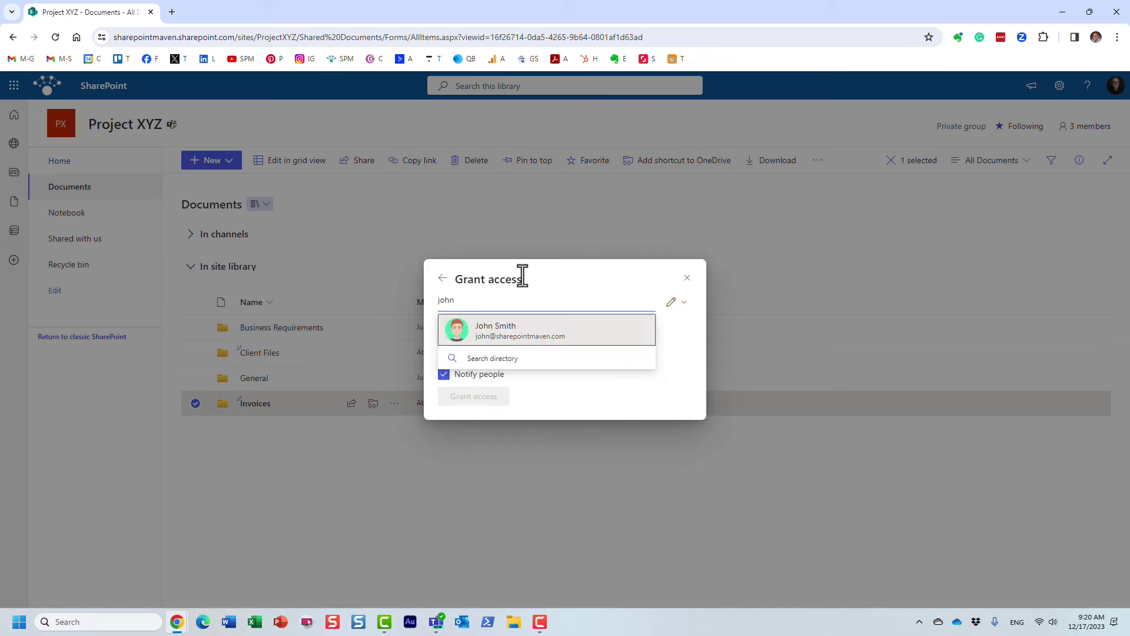
pyautogui.click(512, 330)
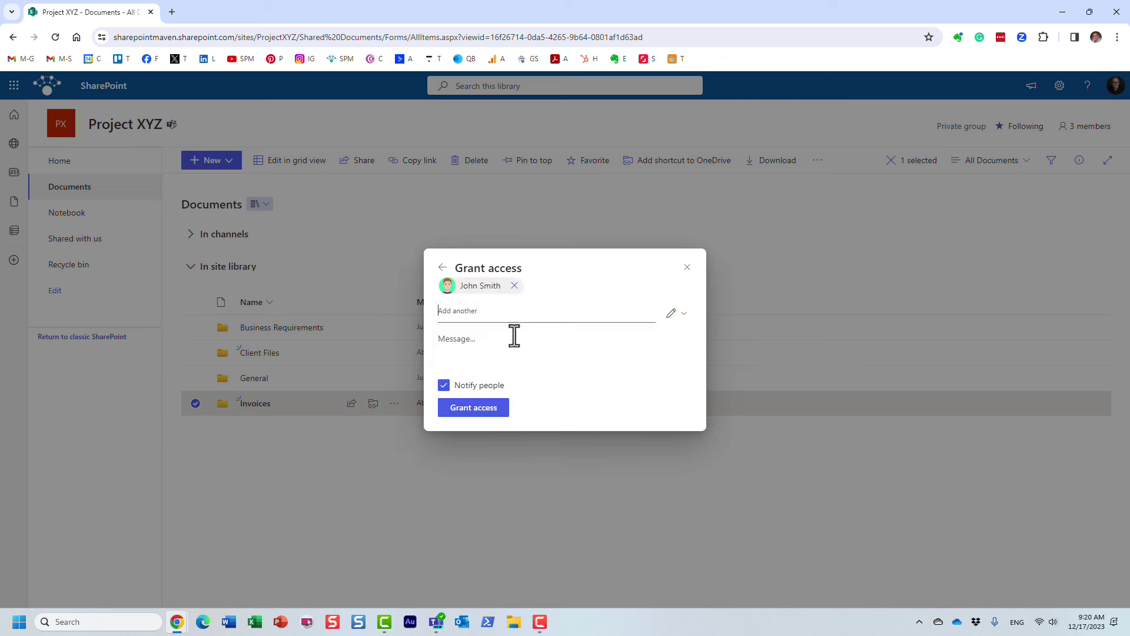
pyautogui.click(680, 316)
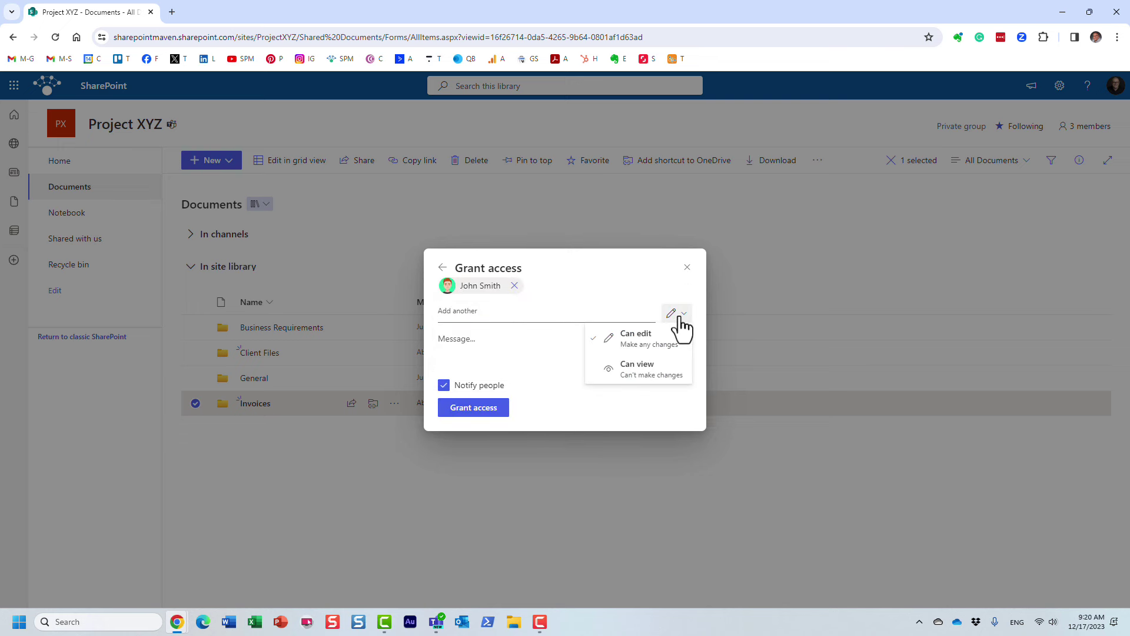
pyautogui.click(648, 344)
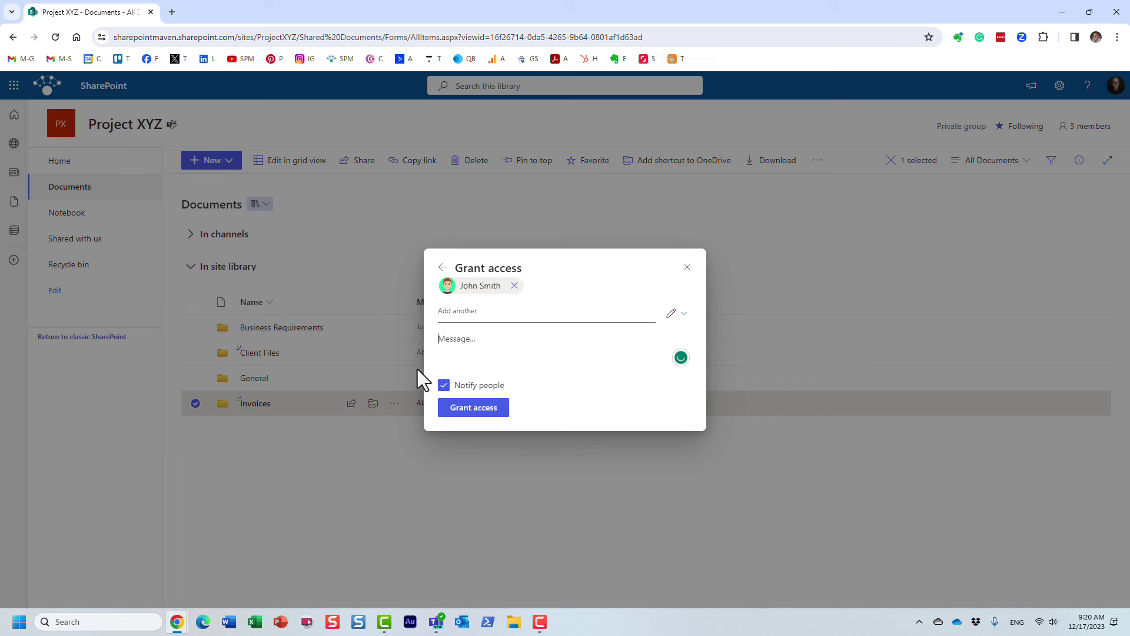
pyautogui.click(444, 386)
pyautogui.click(478, 386)
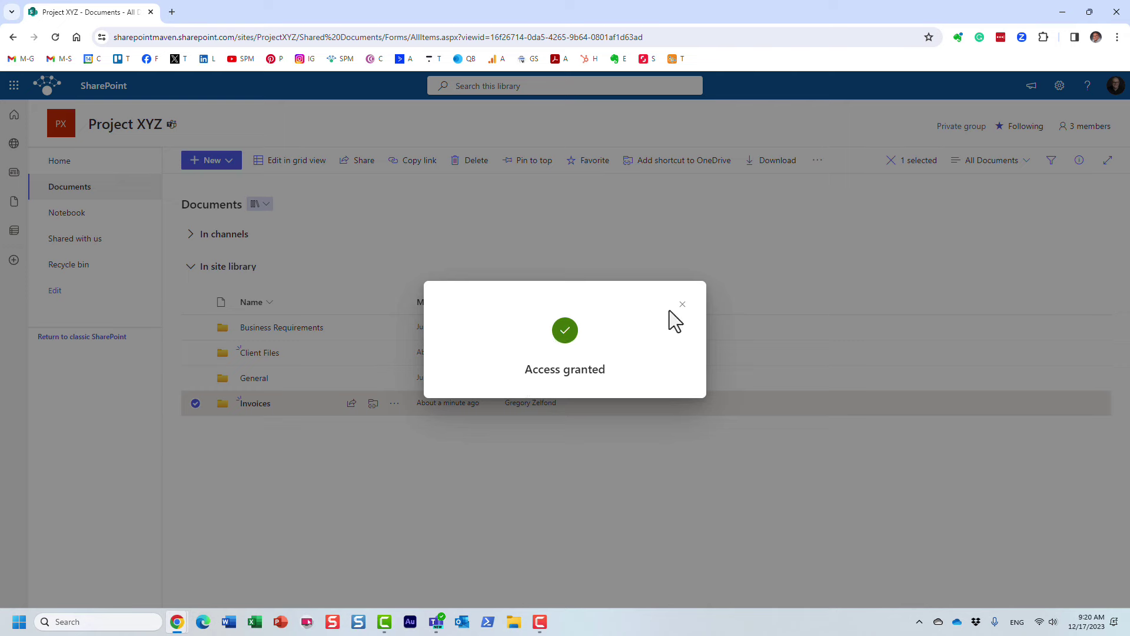
# Review the people and groups that have access to the Invoices folder, then deselect the folder.
pyautogui.click(682, 304)
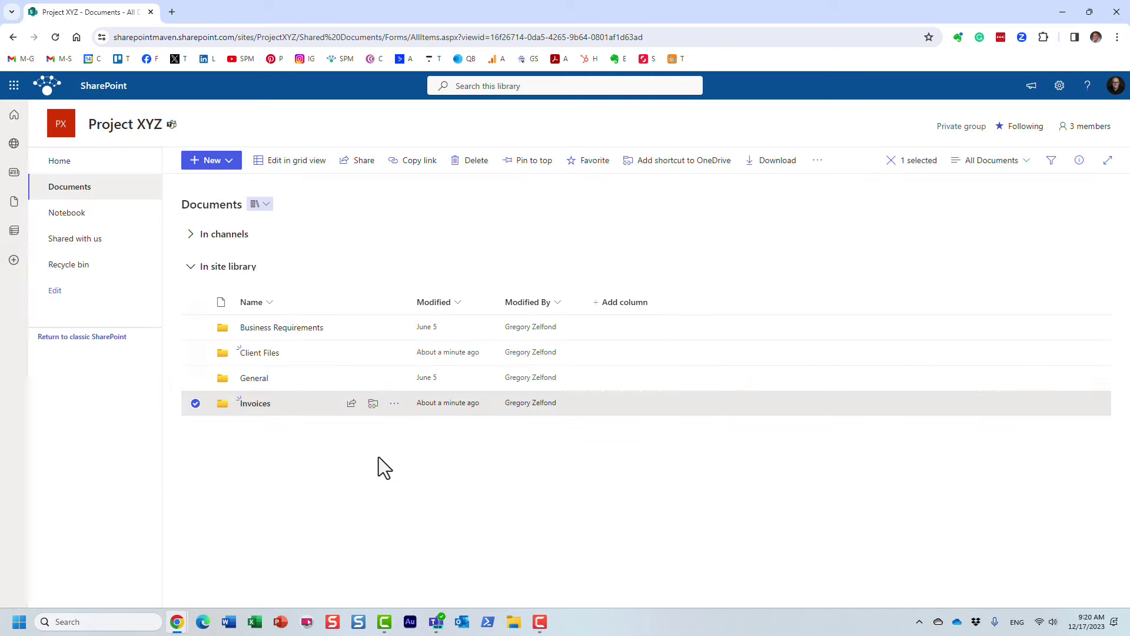
pyautogui.rightClick(260, 408)
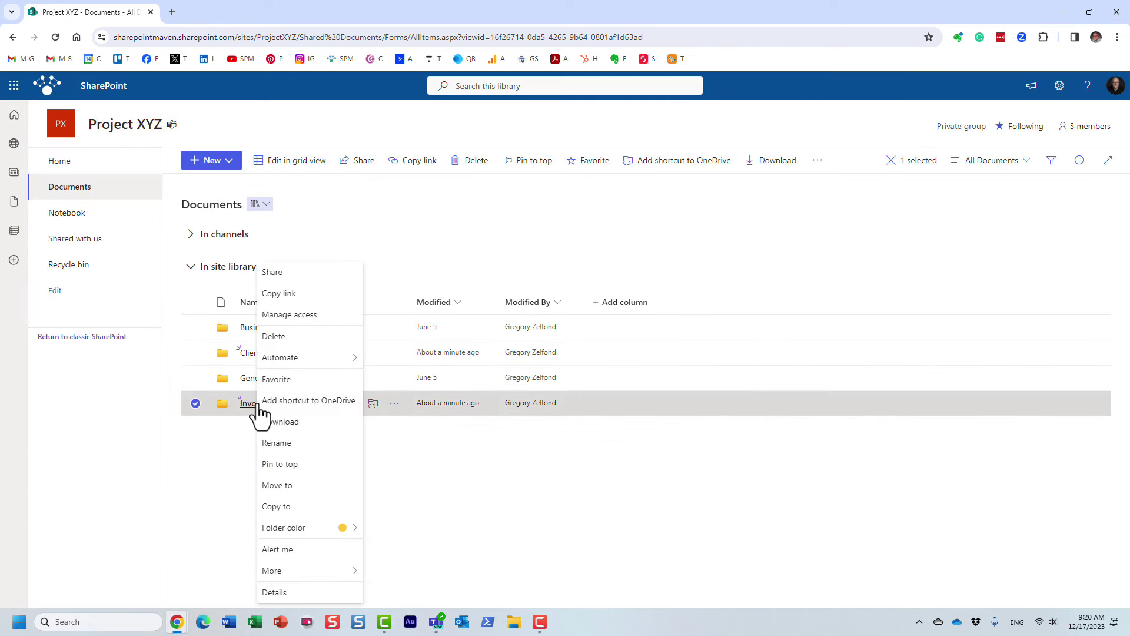
pyautogui.click(307, 319)
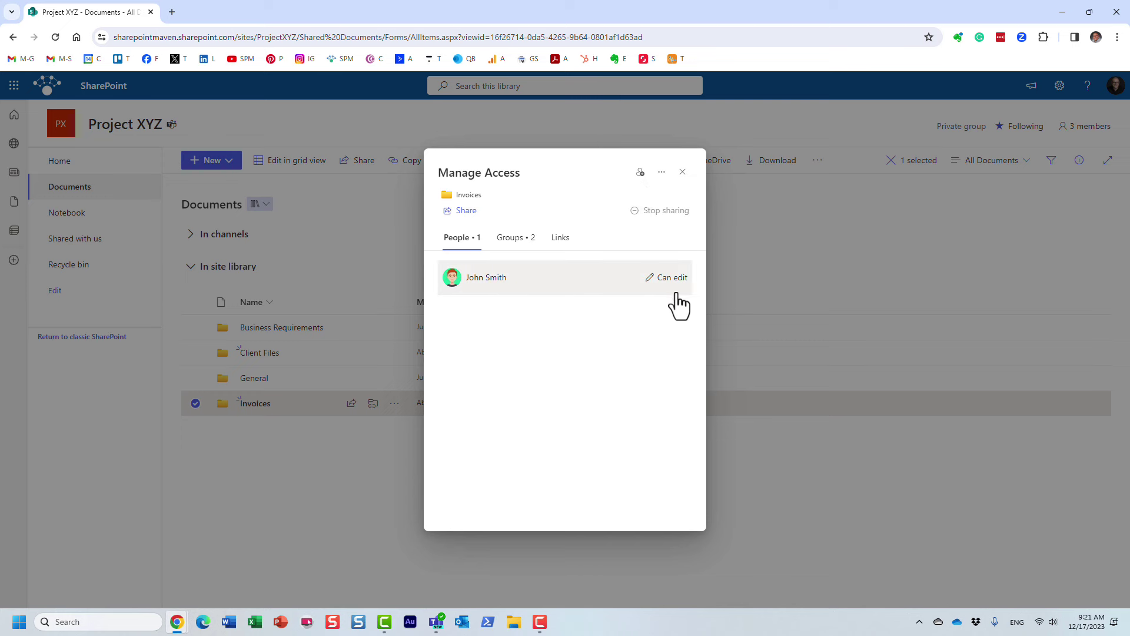
pyautogui.click(515, 246)
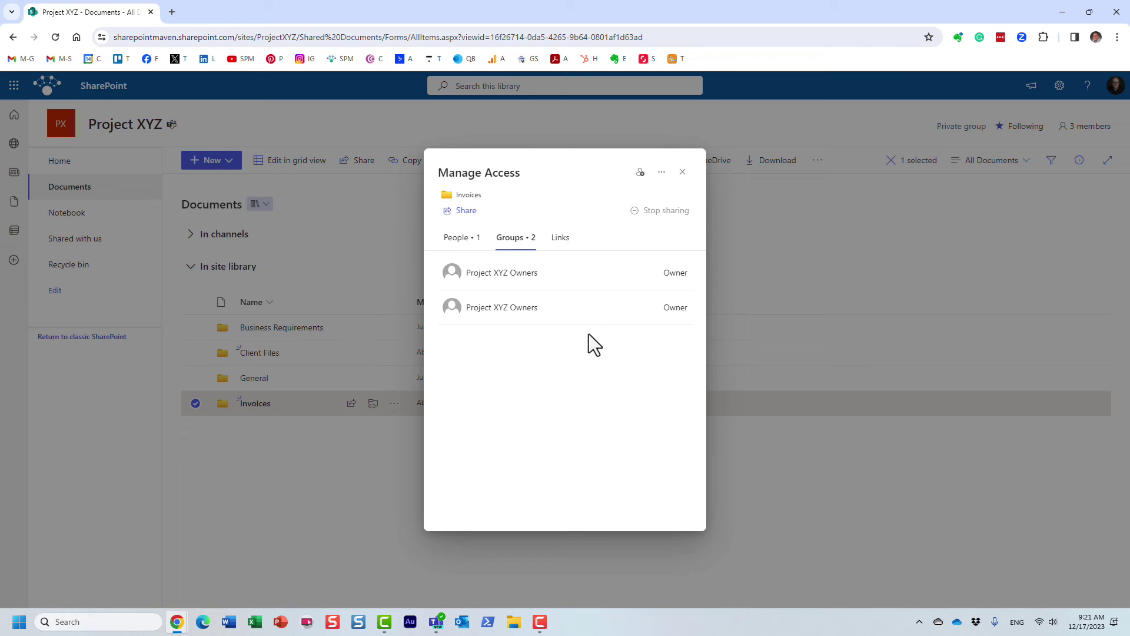
pyautogui.click(463, 243)
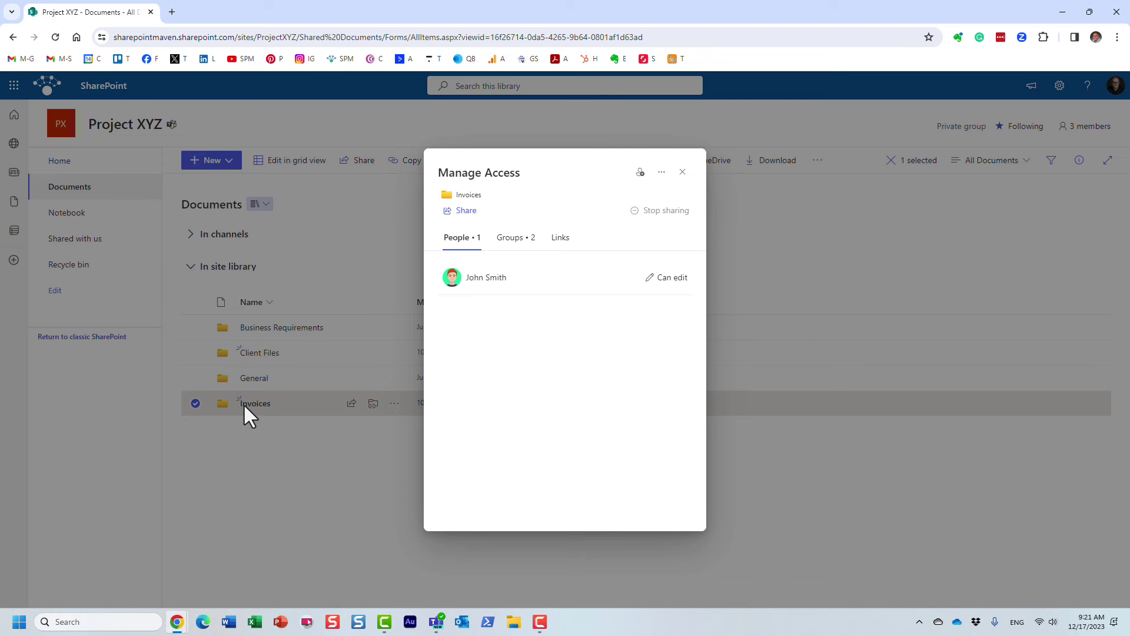
pyautogui.click(515, 239)
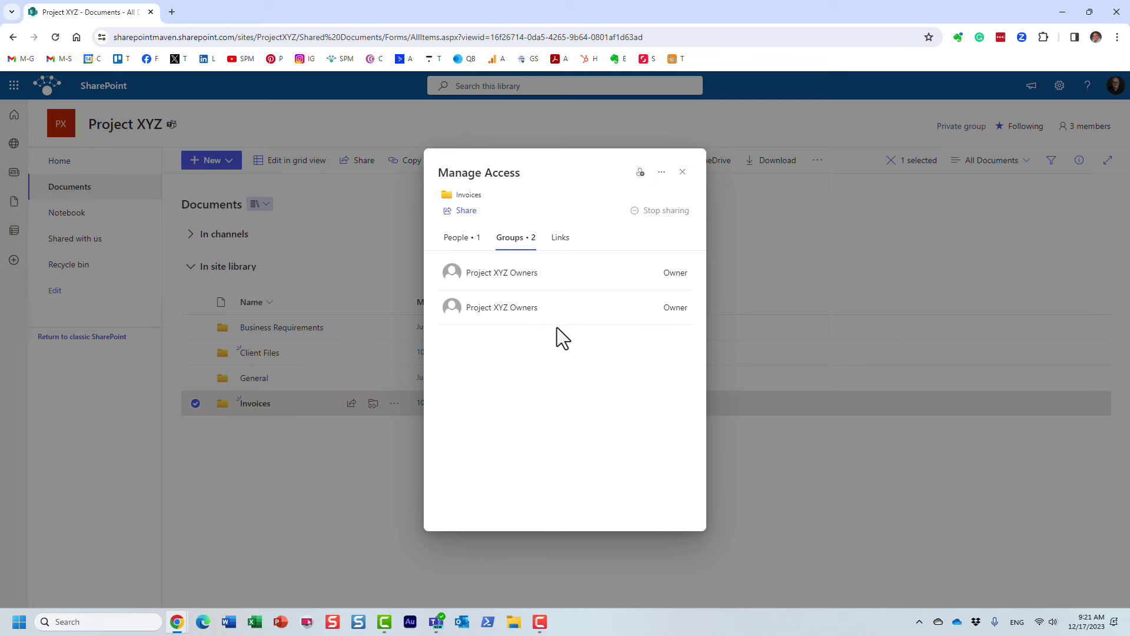
pyautogui.click(683, 173)
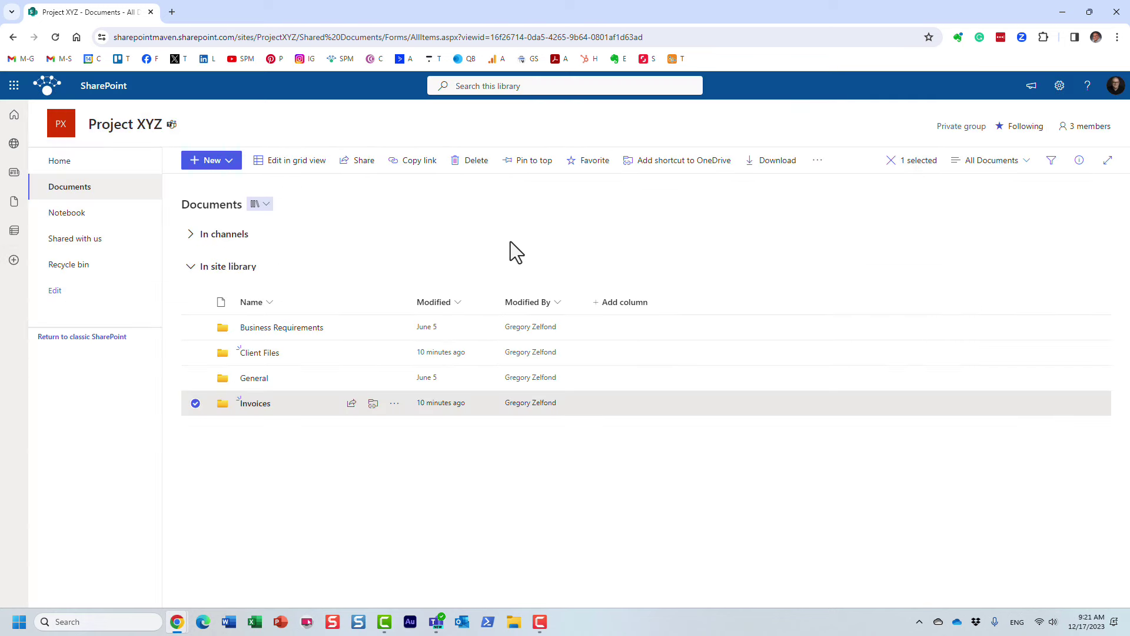
pyautogui.click(195, 404)
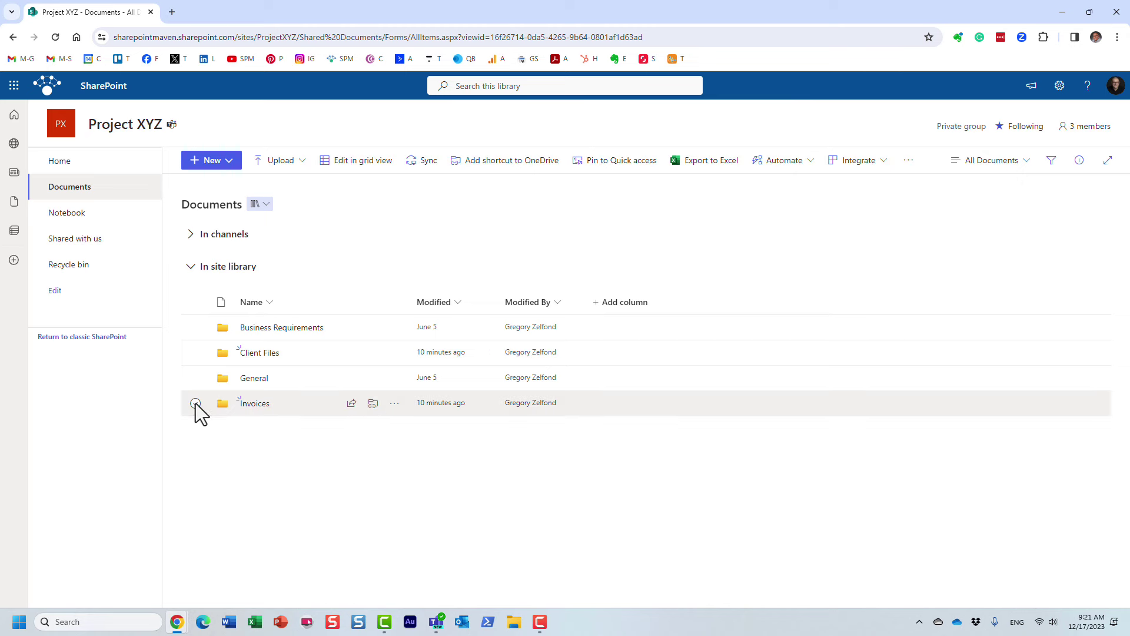
# Review the site's group membership and check the library's folder list as another member in the Incognito window.
pyautogui.click(1086, 126)
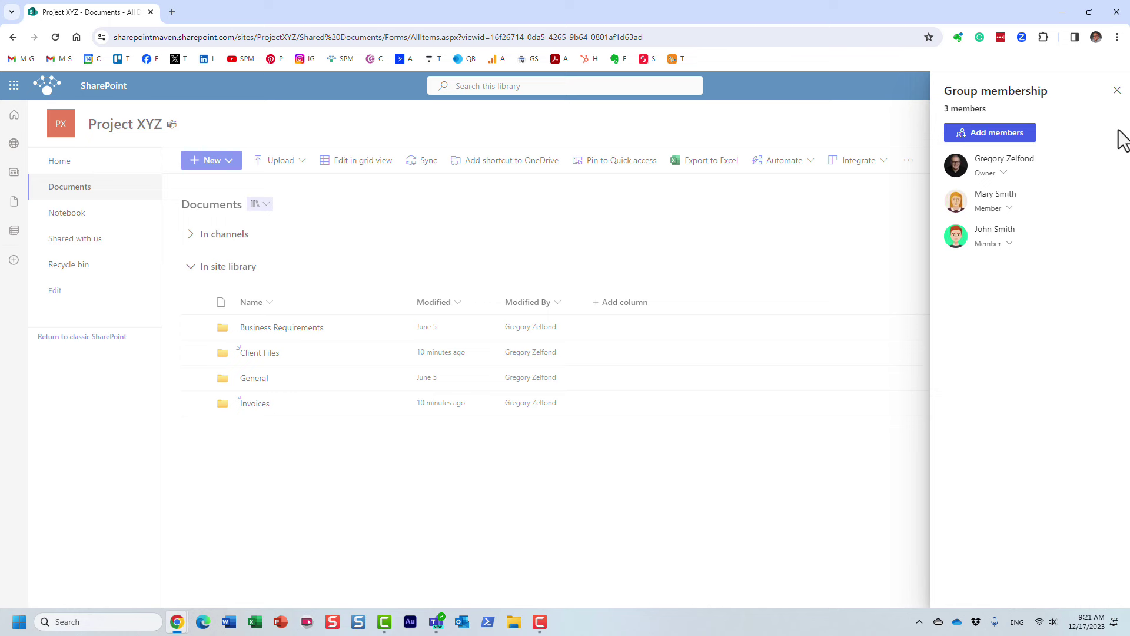
pyautogui.click(1117, 90)
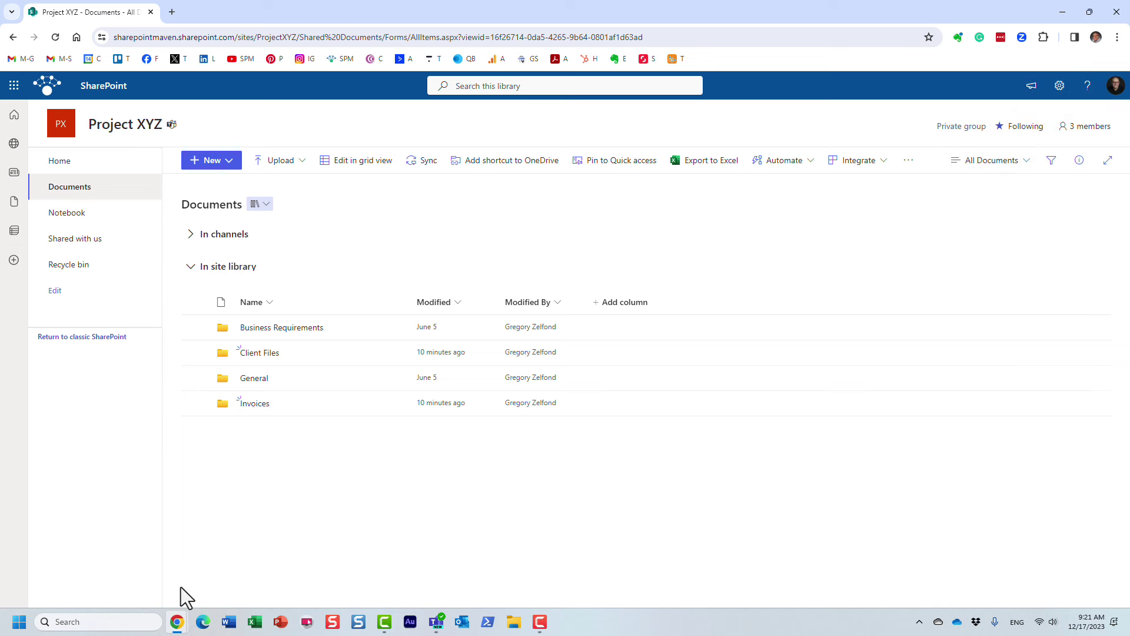
pyautogui.moveTo(179, 621)
pyautogui.click(215, 578)
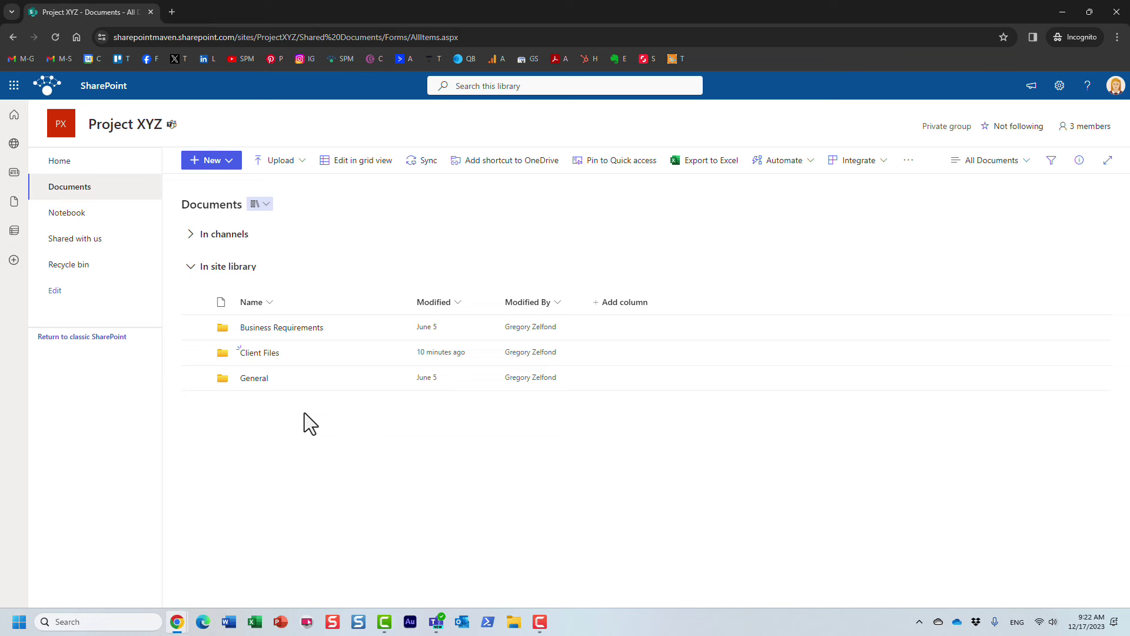
pyautogui.moveTo(176, 622)
pyautogui.click(146, 571)
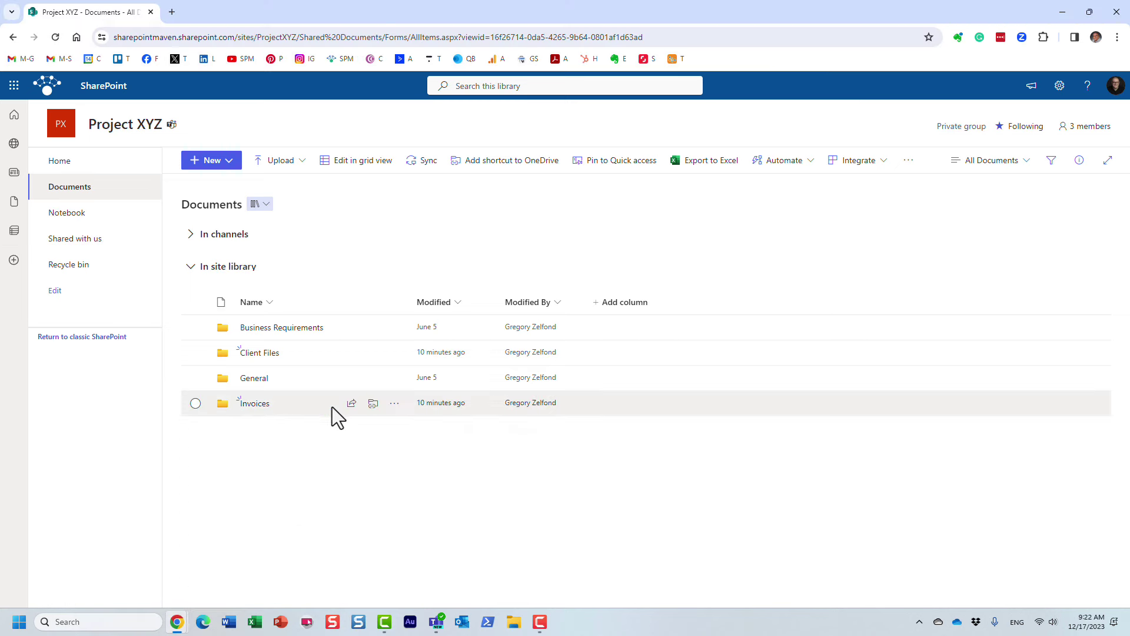
# Review the people, groups and sharing links in the Invoices folder's access settings.
pyautogui.rightClick(257, 408)
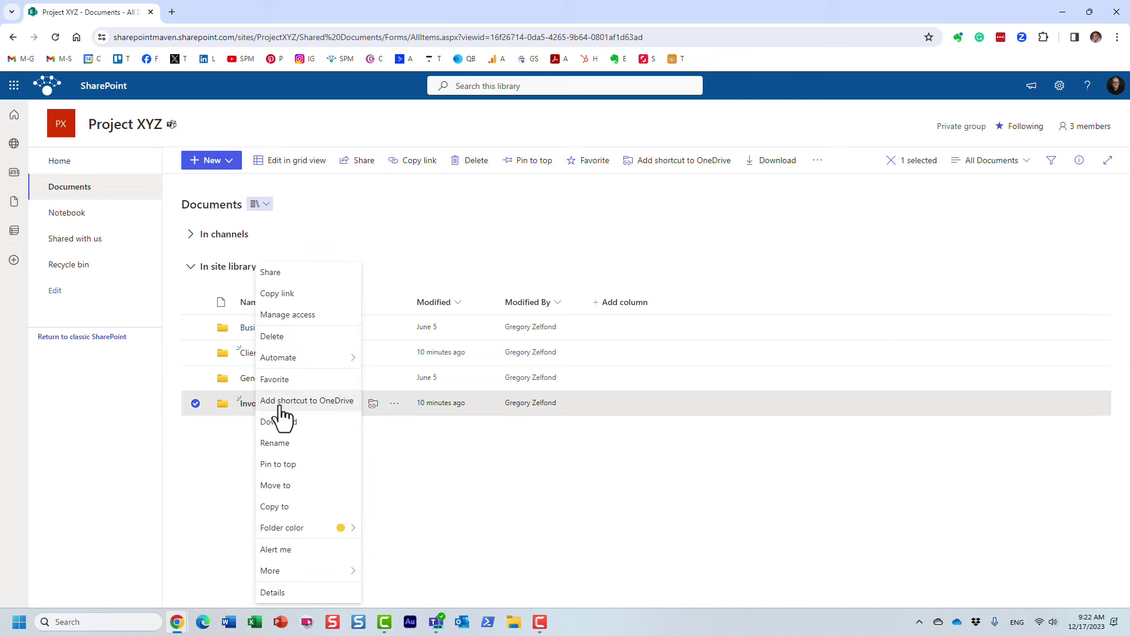
pyautogui.click(321, 318)
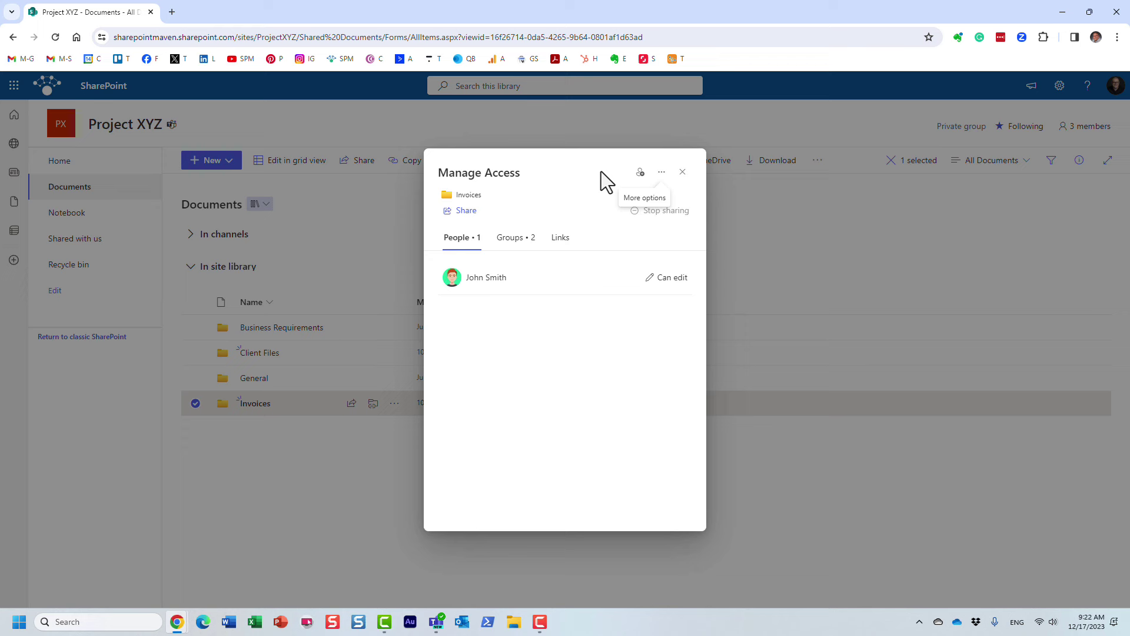
pyautogui.click(515, 238)
pyautogui.click(465, 240)
pyautogui.click(512, 240)
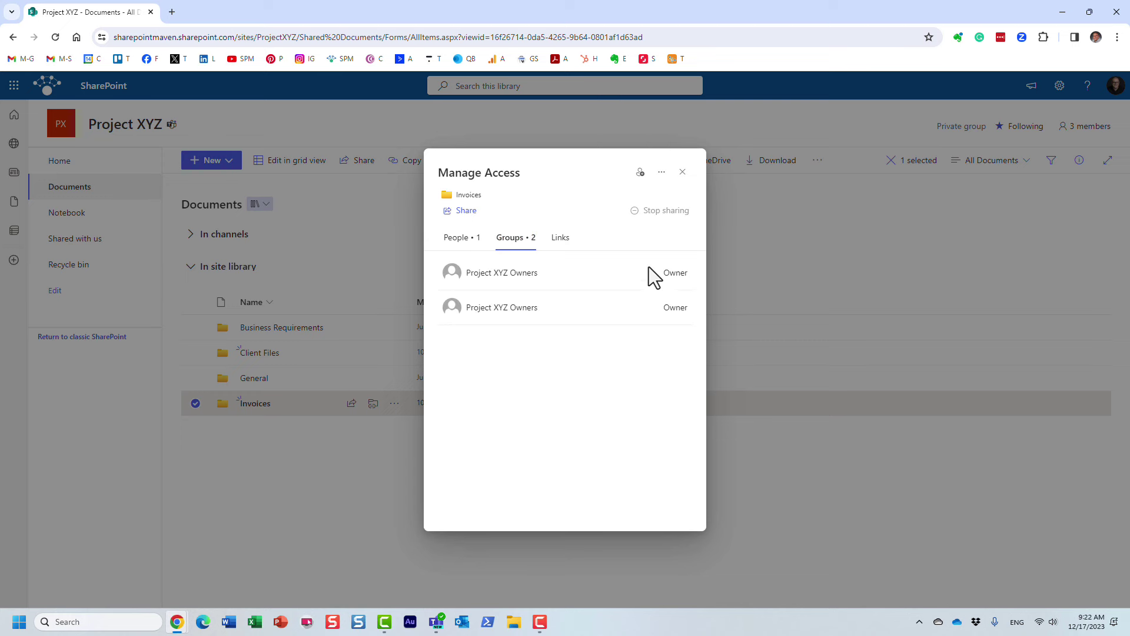
pyautogui.click(557, 243)
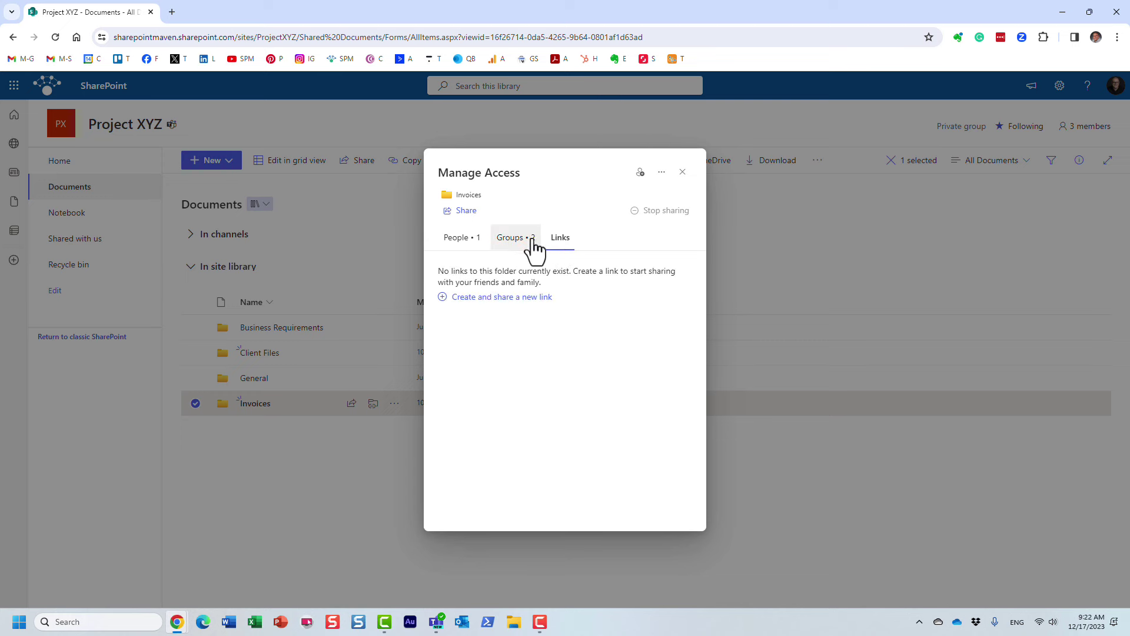
pyautogui.click(513, 242)
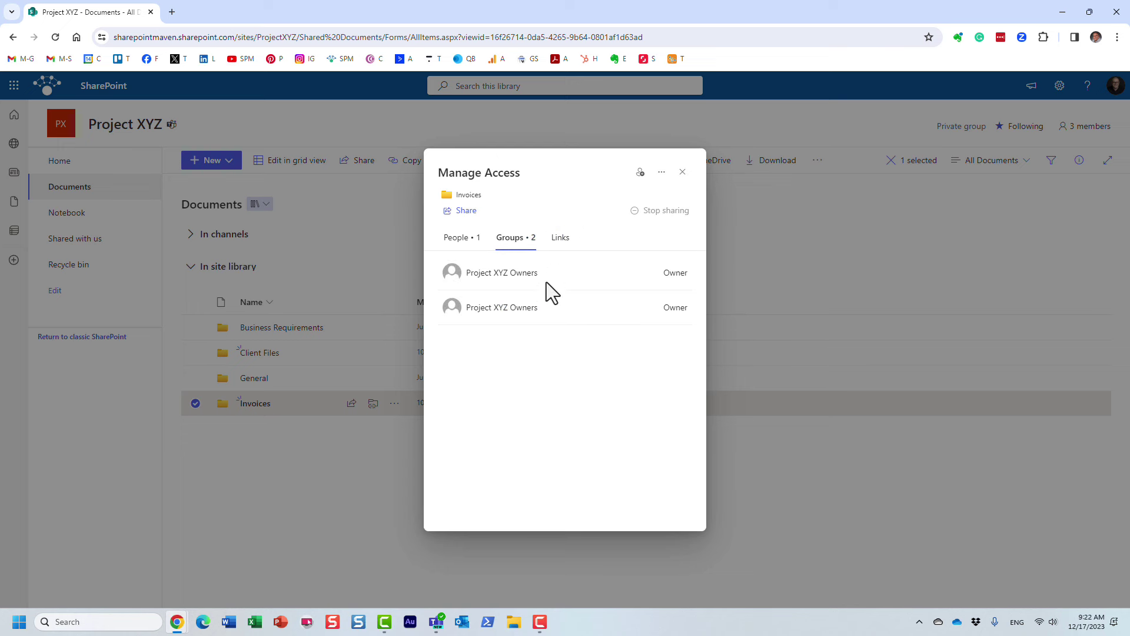
pyautogui.click(562, 240)
pyautogui.click(465, 241)
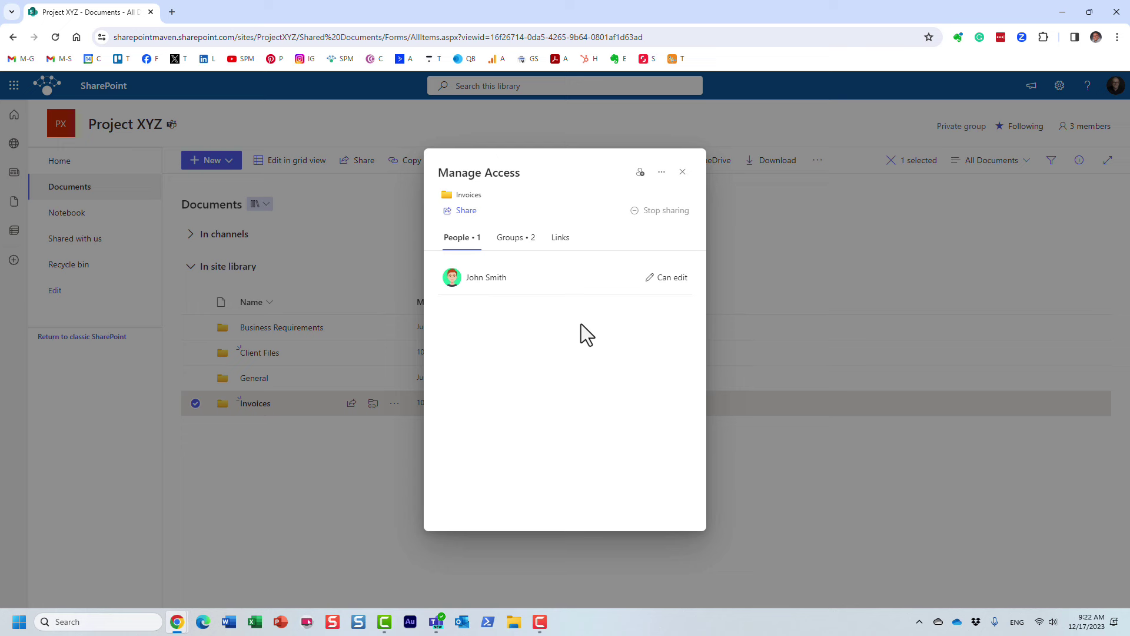
# Open the Invoices folder's advanced permission settings and check the permissions of the site member who was not granted individual access.
pyautogui.click(662, 175)
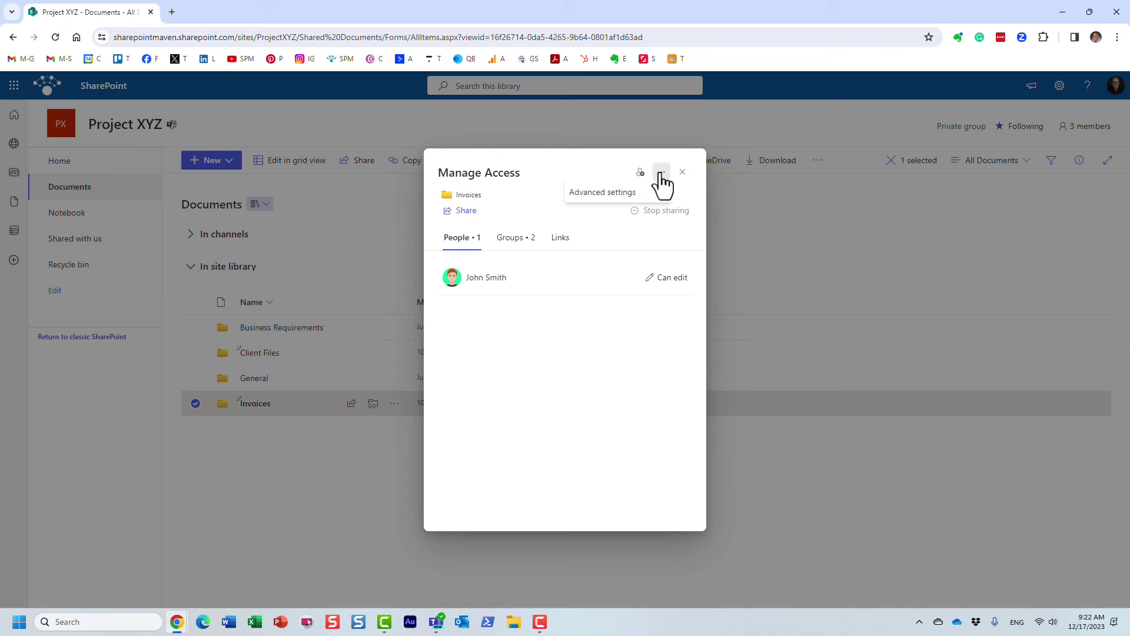
pyautogui.click(626, 199)
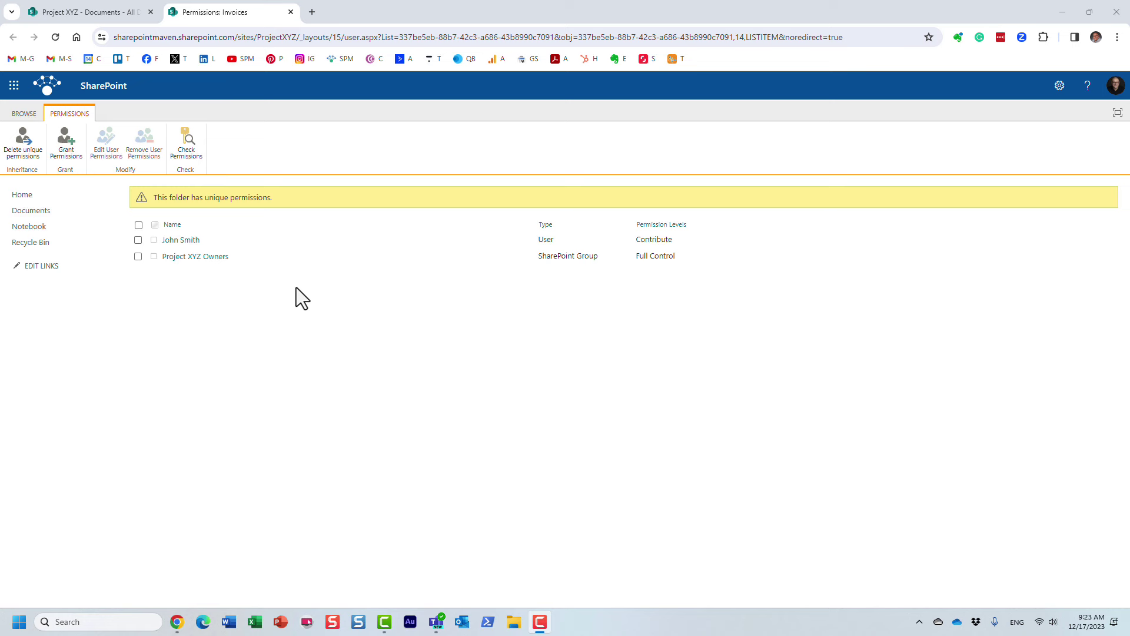
pyautogui.click(191, 145)
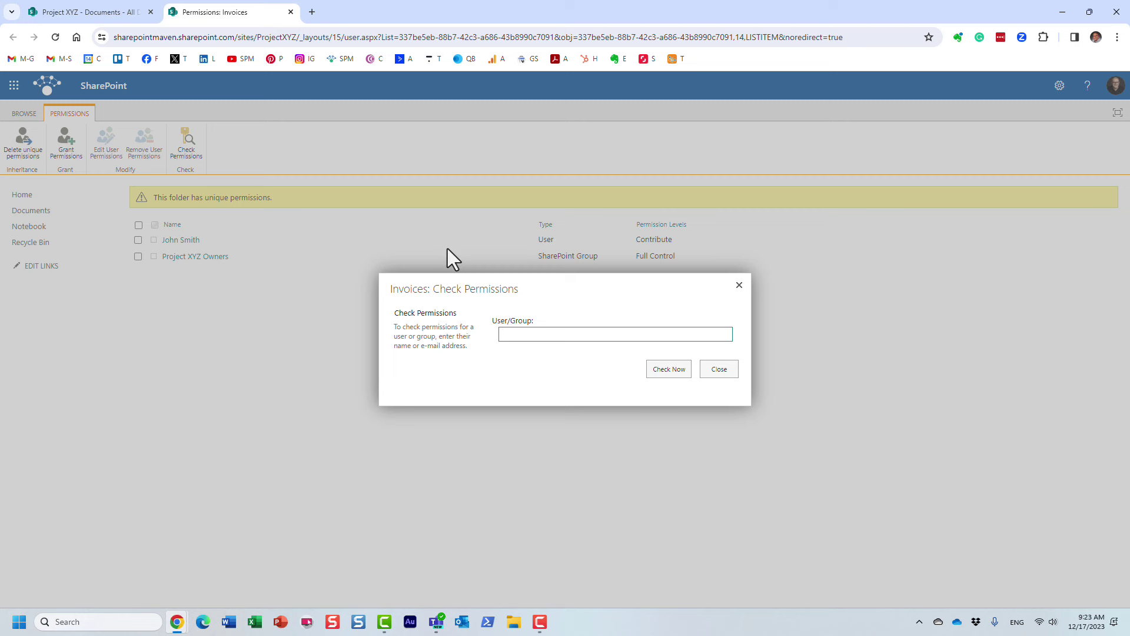
pyautogui.write('mary')
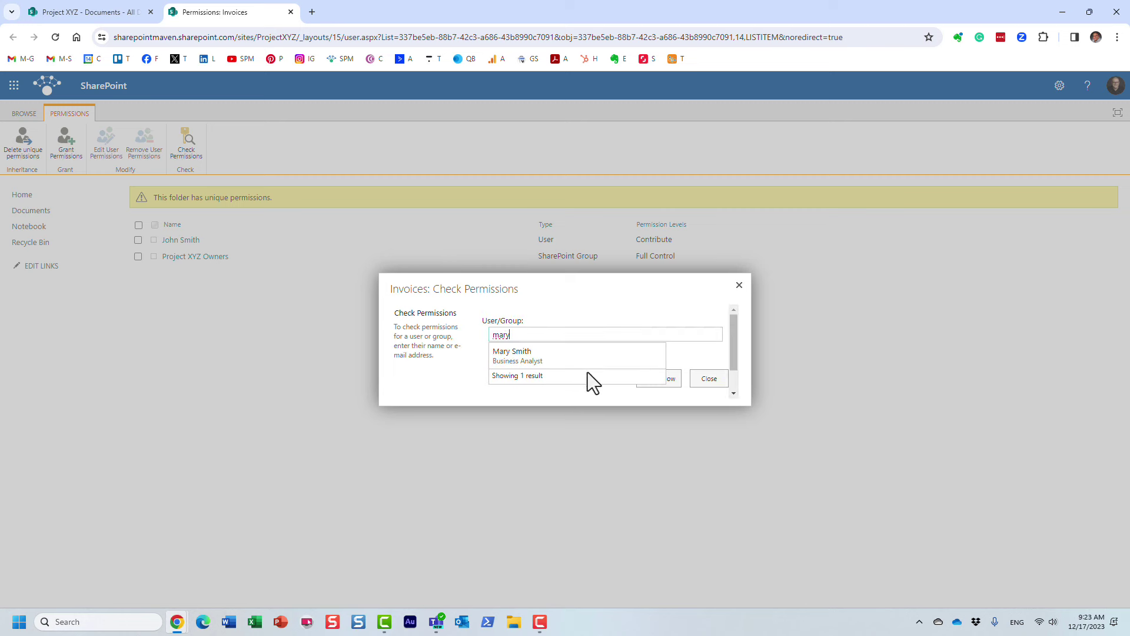
pyautogui.click(514, 354)
pyautogui.click(655, 380)
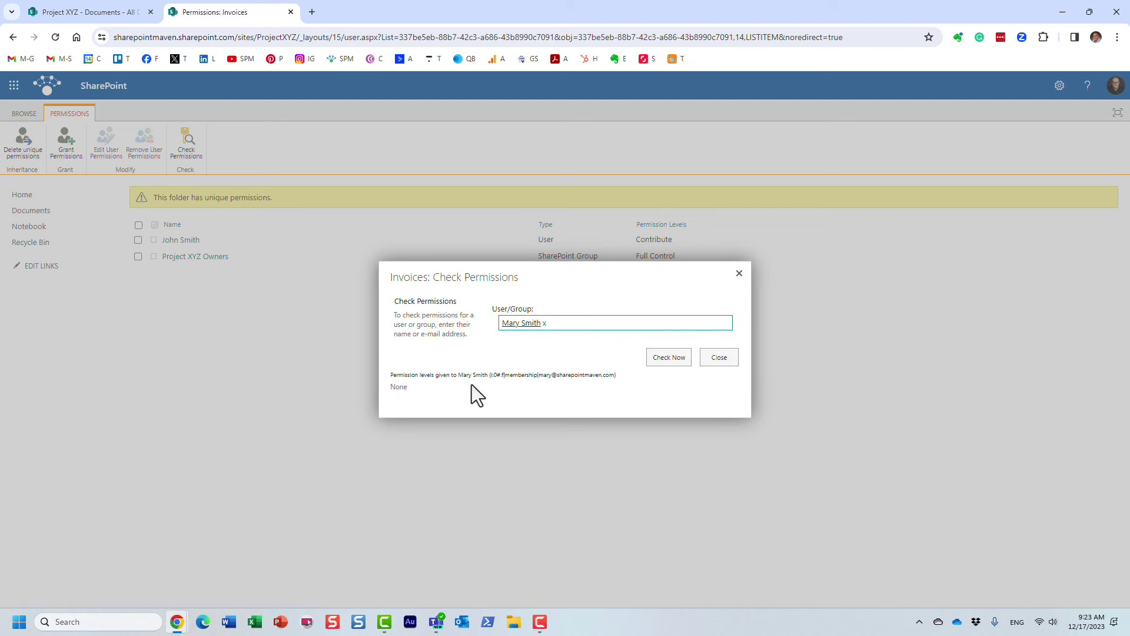
# Check the Invoices folder permissions of the site member who was granted individual access.
pyautogui.click(544, 323)
pyautogui.write('john')
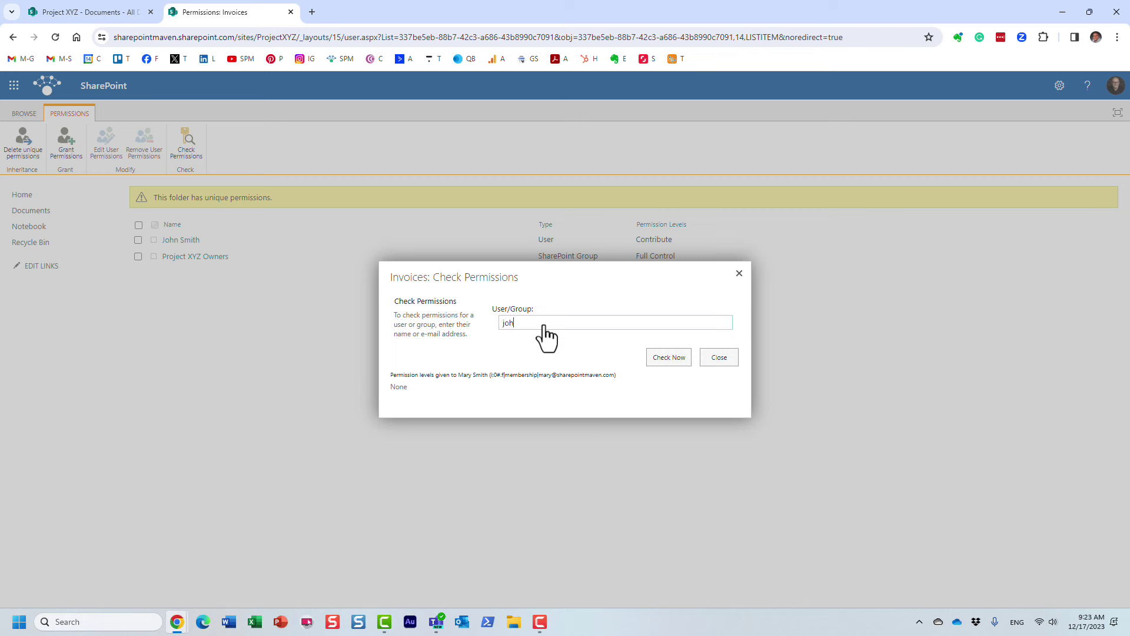
pyautogui.click(532, 339)
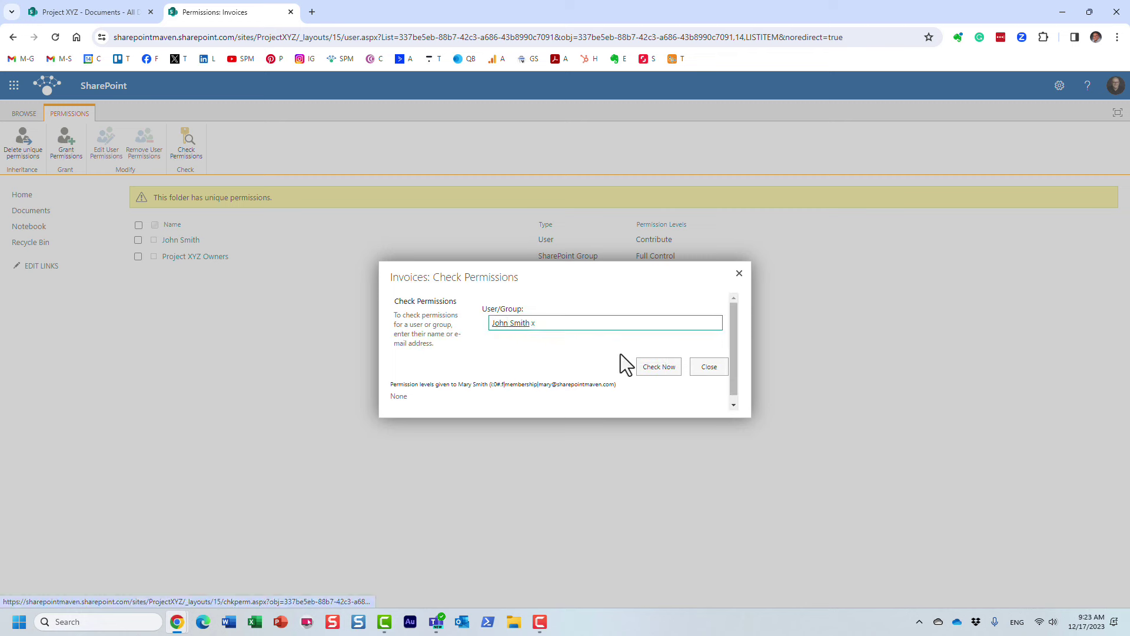
pyautogui.click(655, 365)
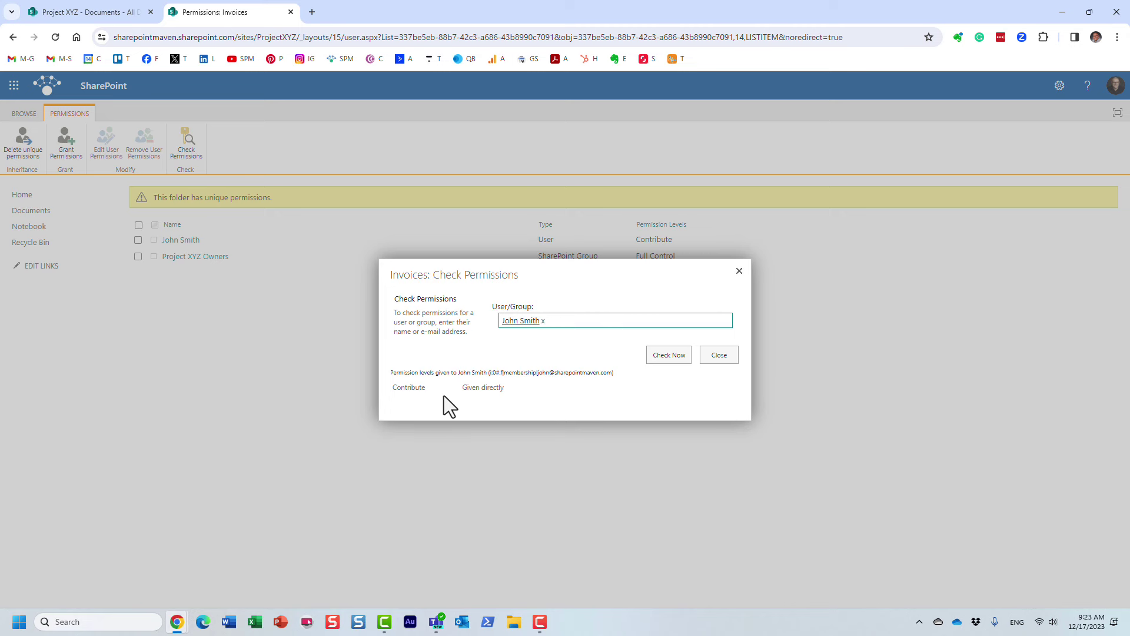
pyautogui.click(739, 279)
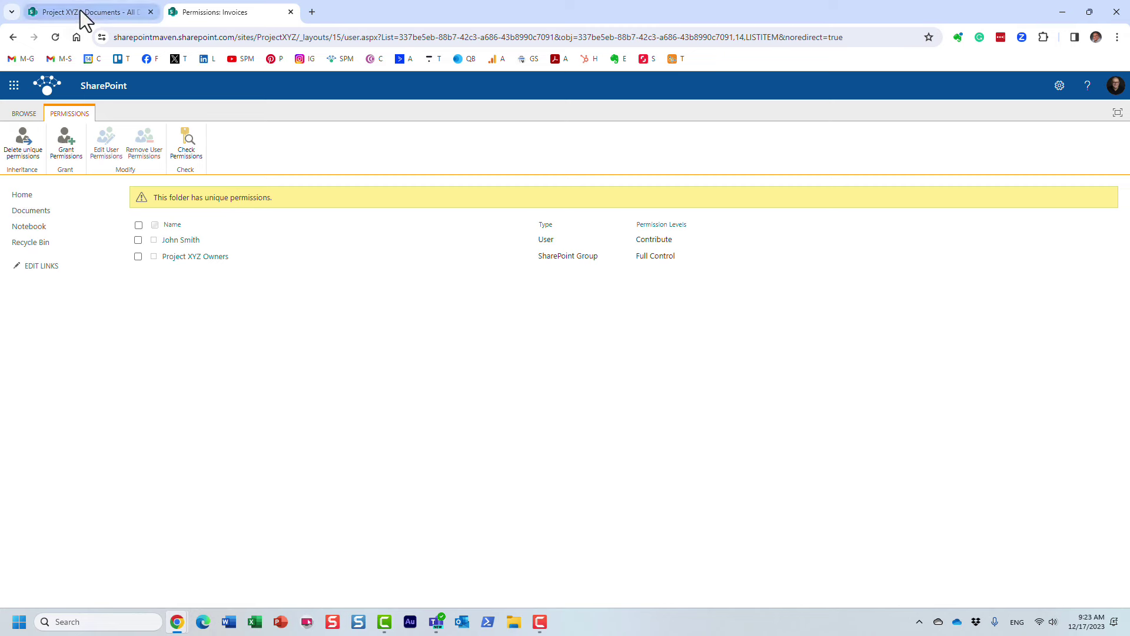
# Close the folder's access settings in the library and review the Invoices permissions page and the site's group membership.
pyautogui.click(83, 13)
pyautogui.click(682, 171)
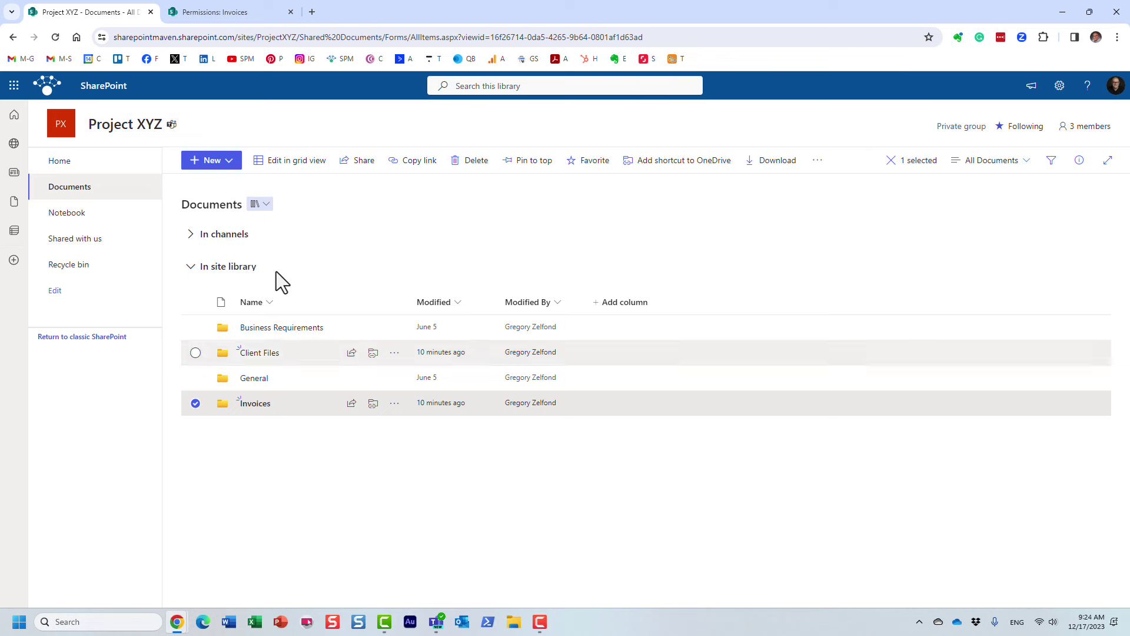
pyautogui.click(224, 13)
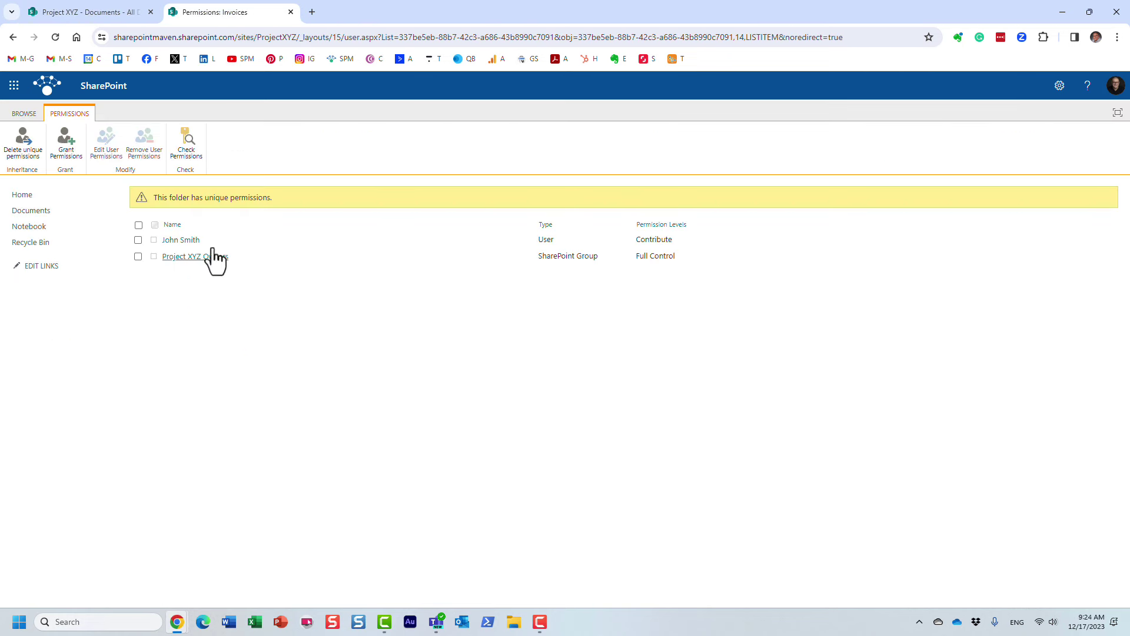
pyautogui.click(103, 13)
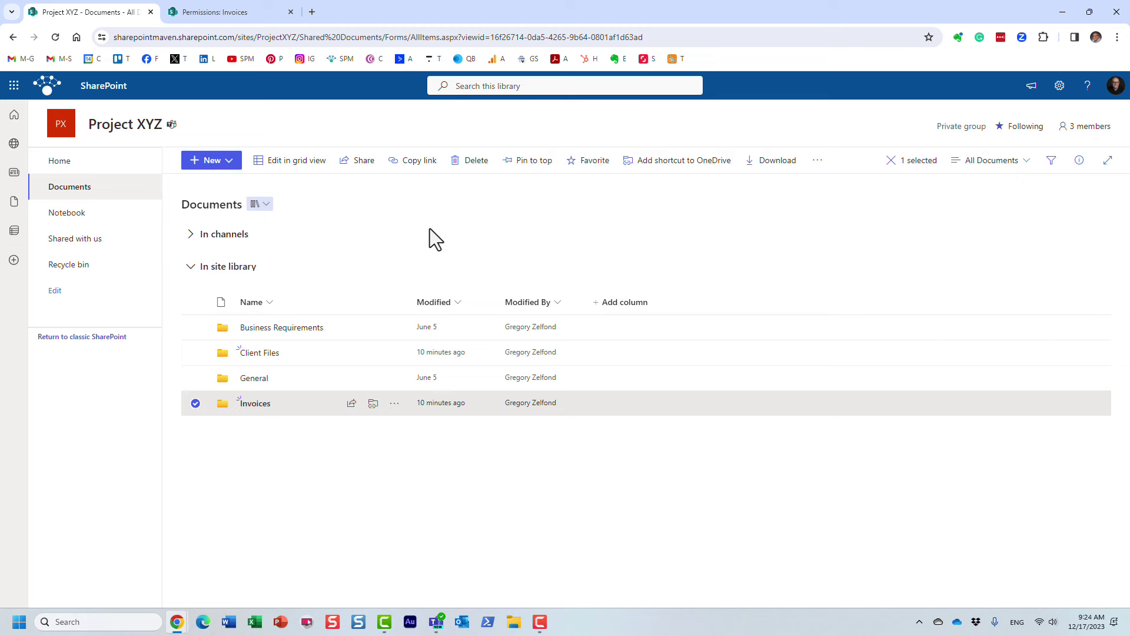
pyautogui.click(1089, 126)
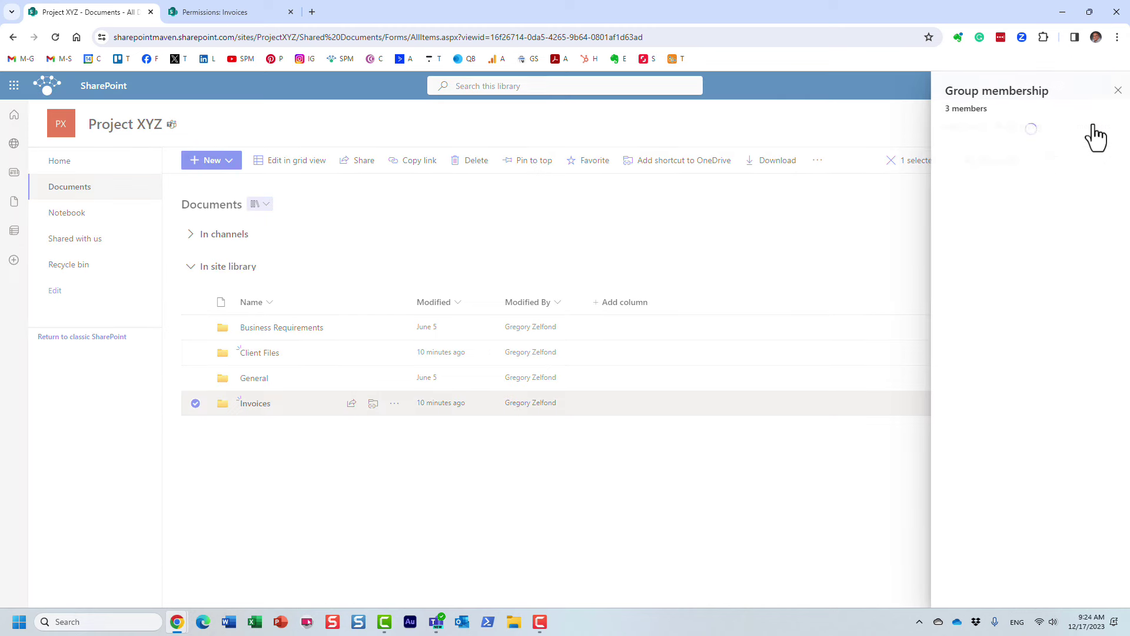
pyautogui.click(1116, 90)
# Review the site permissions for the owners, members and visitors of Project XYZ.
pyautogui.click(1051, 87)
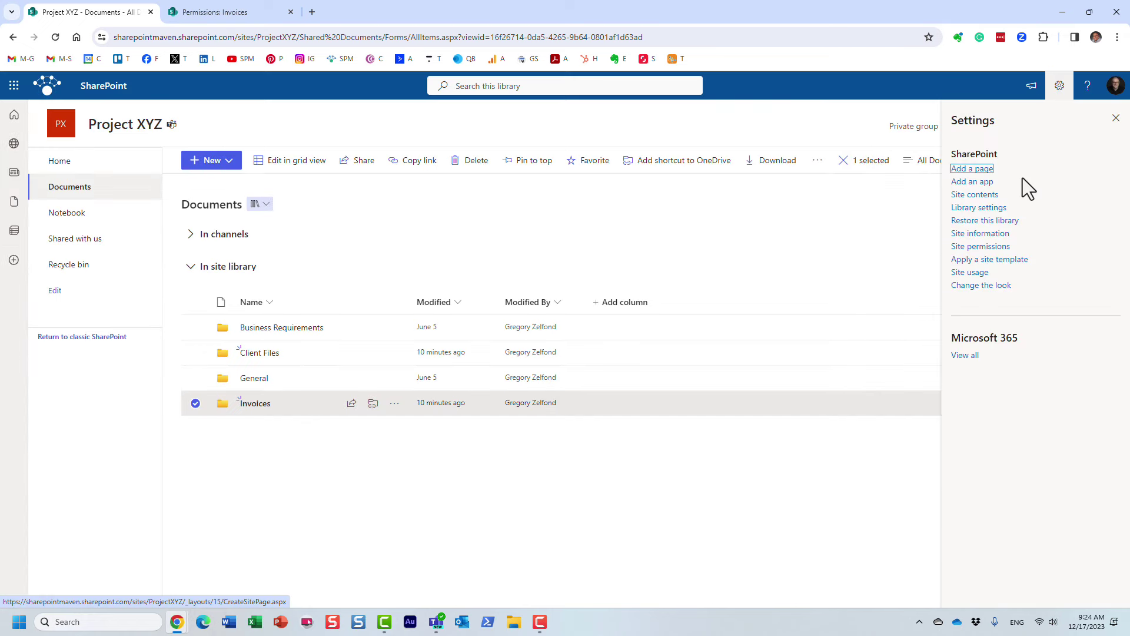
pyautogui.click(1001, 247)
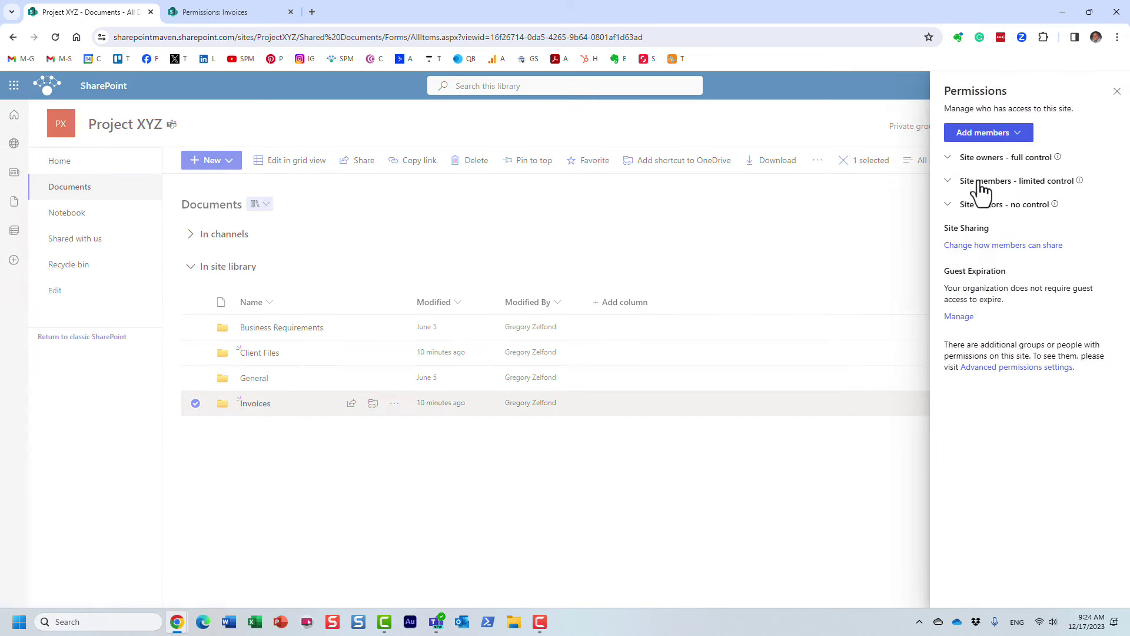
pyautogui.click(970, 262)
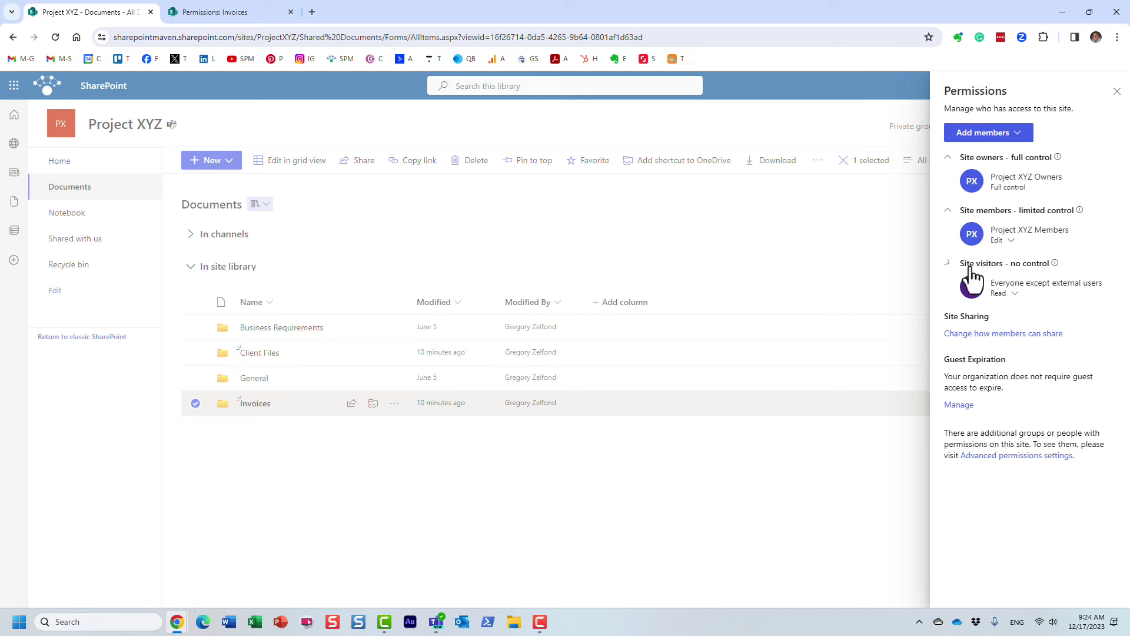
pyautogui.click(1117, 91)
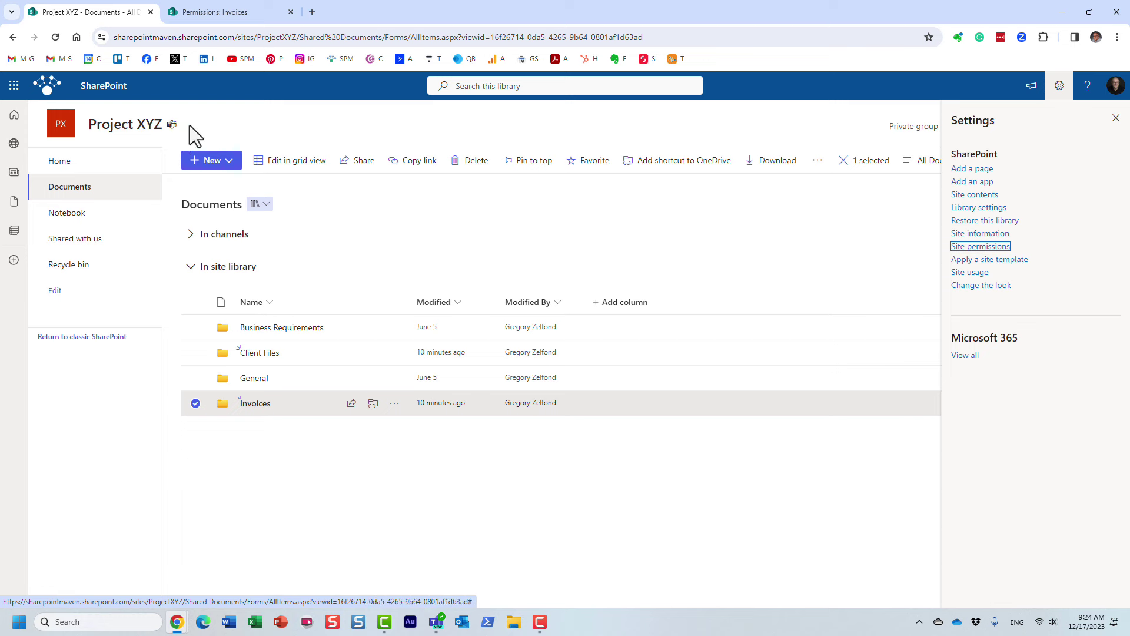
# Close the site settings and check the Project XYZ group membership for its owner and members.
pyautogui.click(1115, 118)
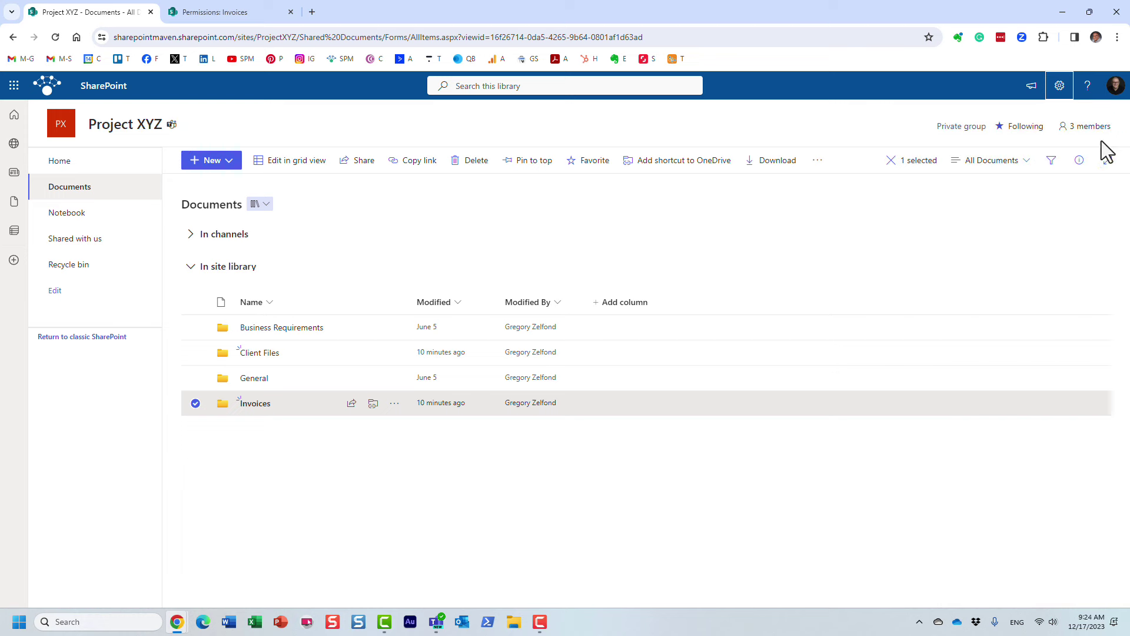
pyautogui.click(1088, 126)
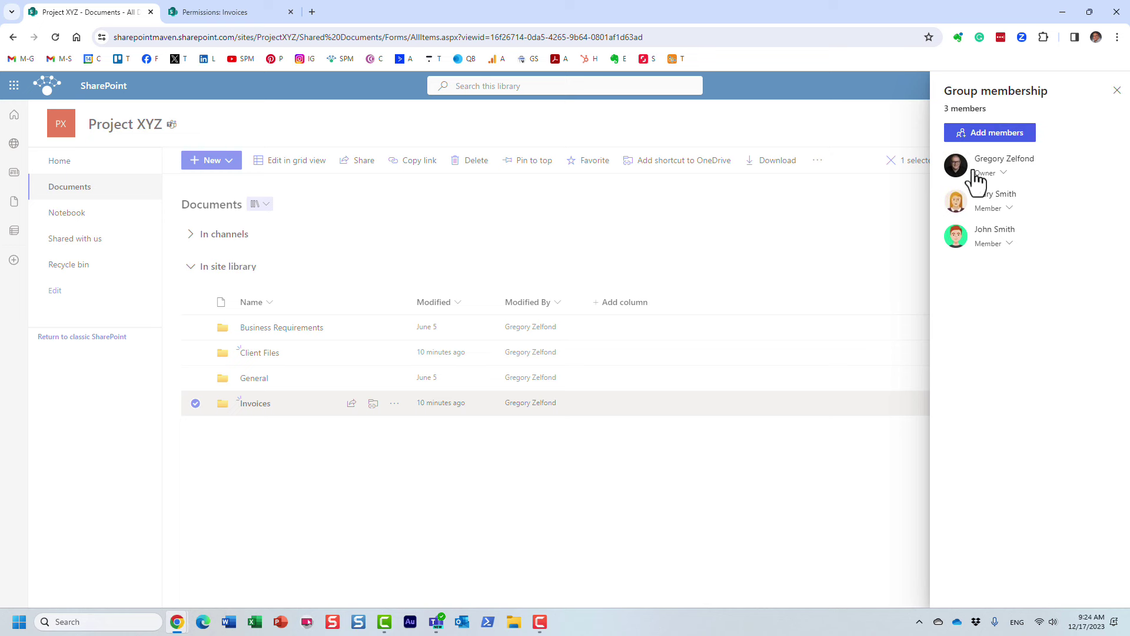
pyautogui.click(1116, 90)
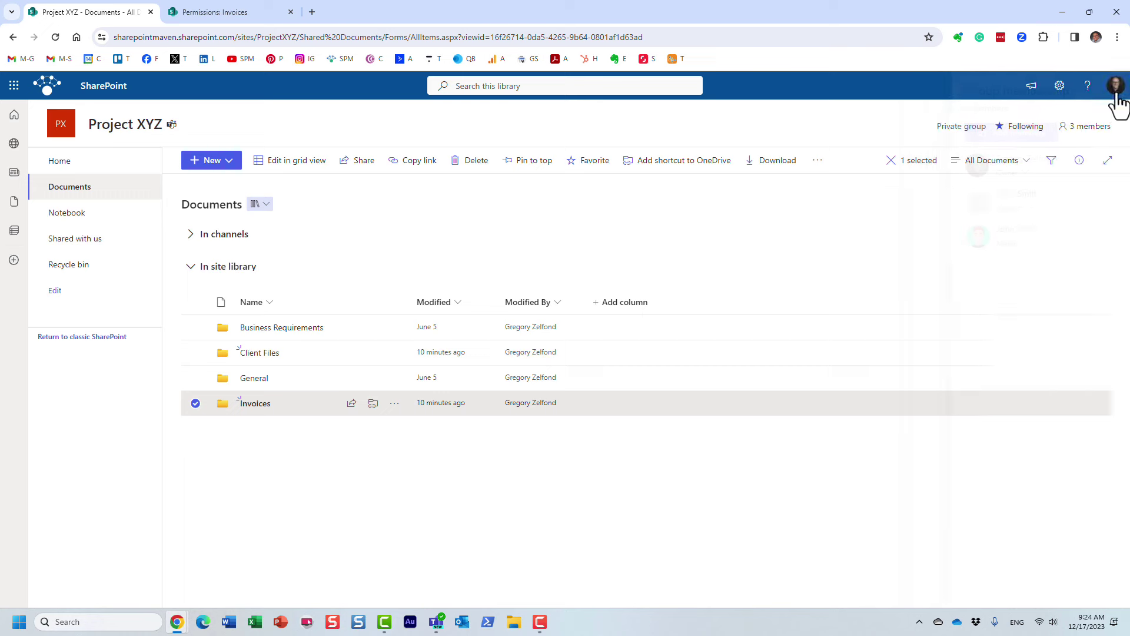
# Reopen the site permissions, expand the site members and site visitors groups to check their access, and return to the document library.
pyautogui.click(1059, 87)
pyautogui.click(1002, 248)
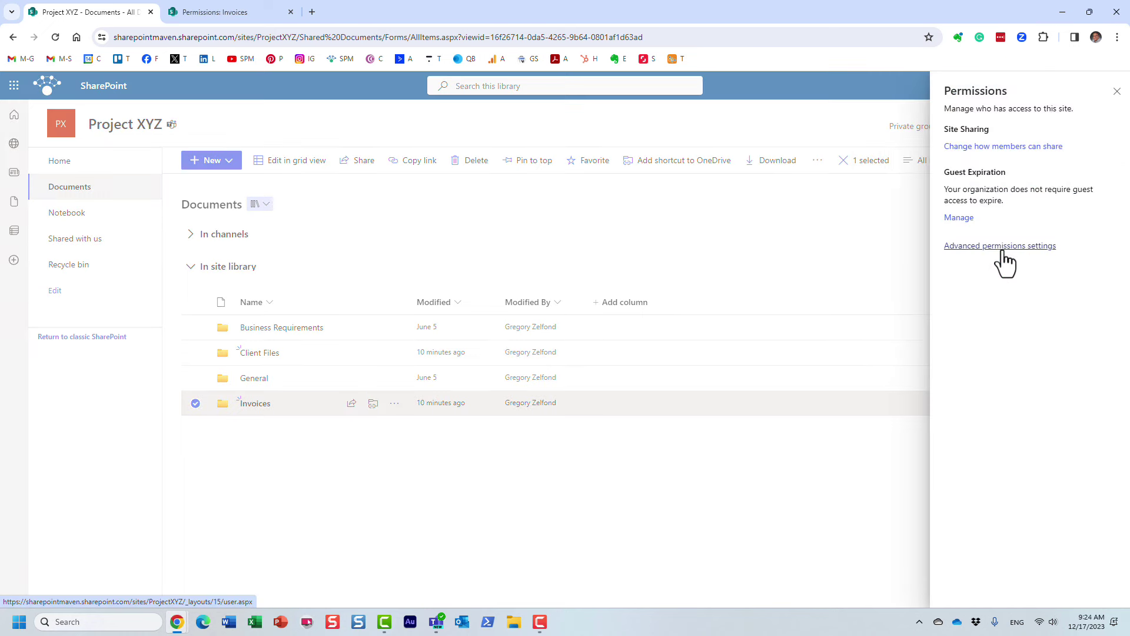
pyautogui.click(1011, 213)
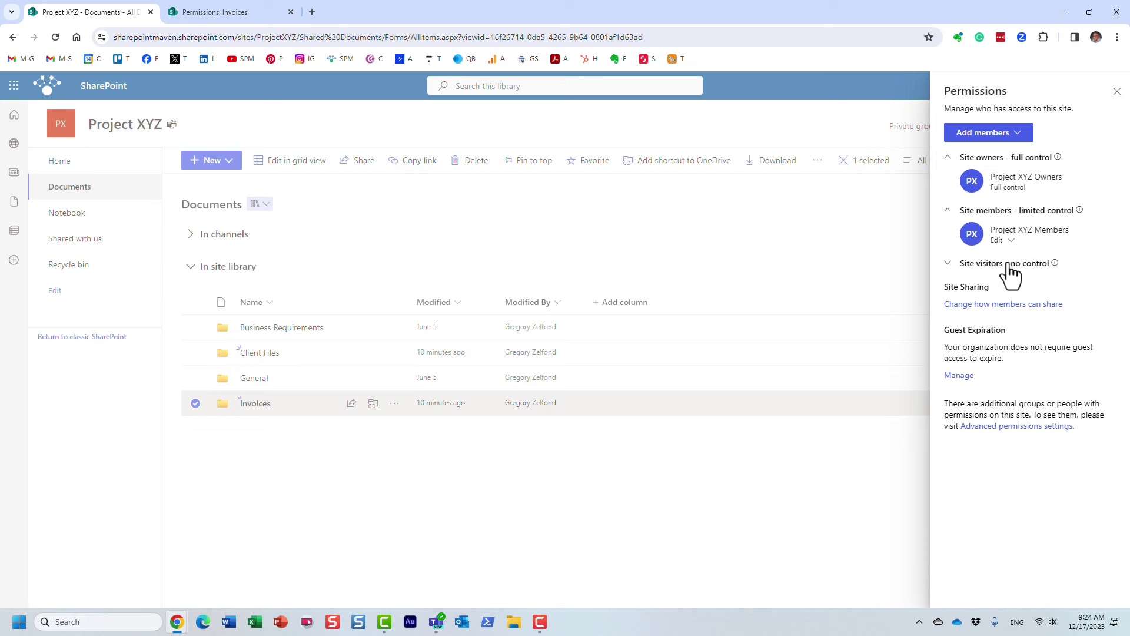
pyautogui.click(1010, 265)
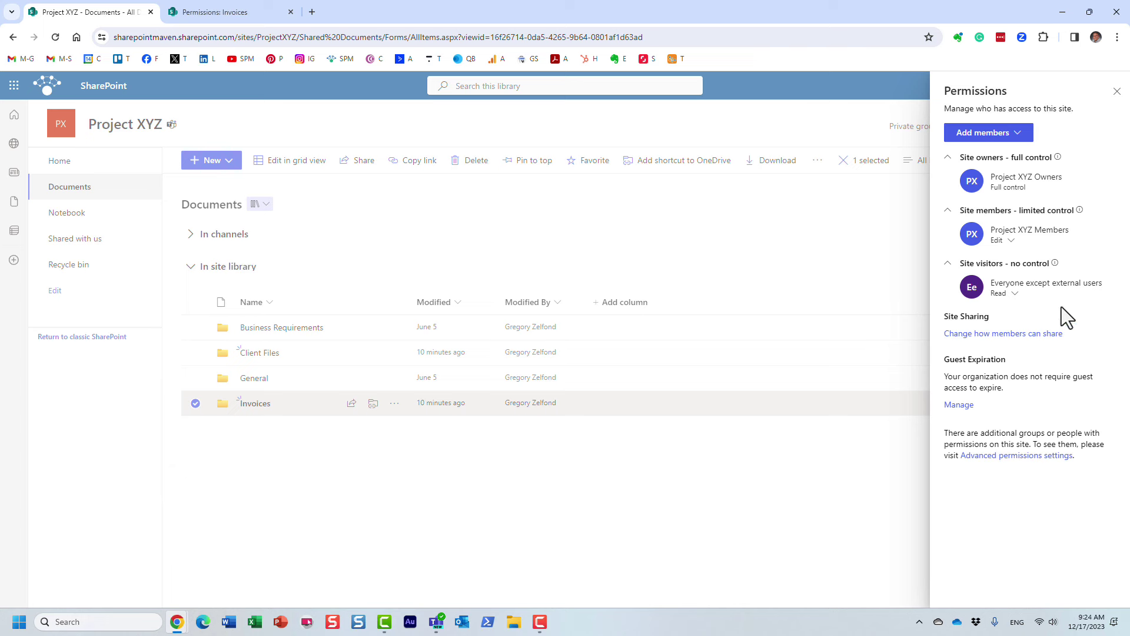
pyautogui.click(319, 270)
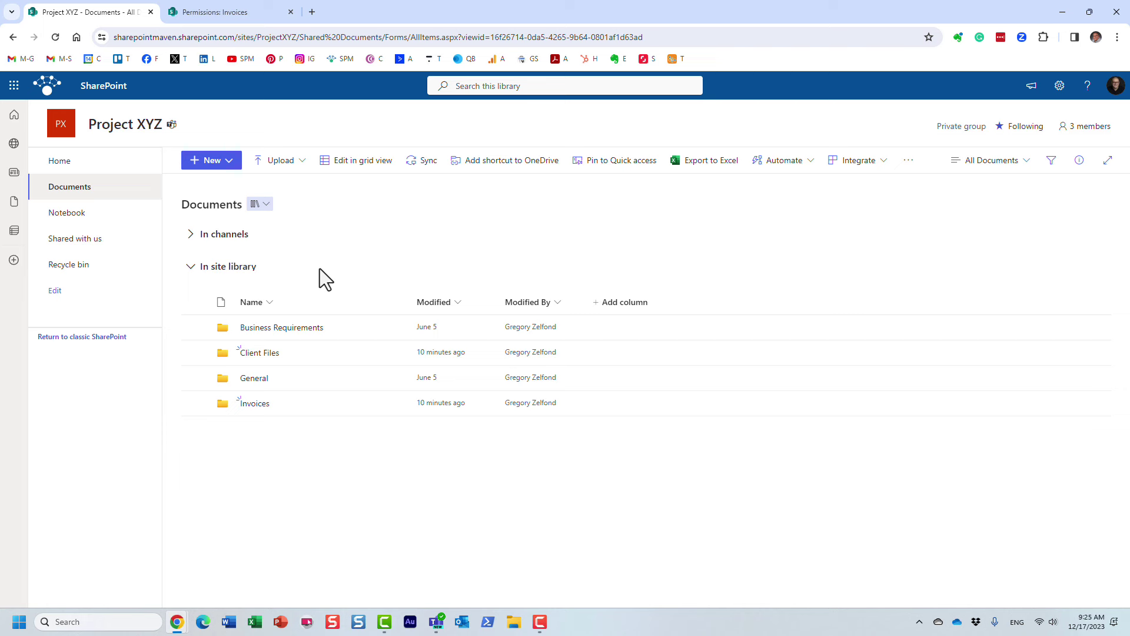